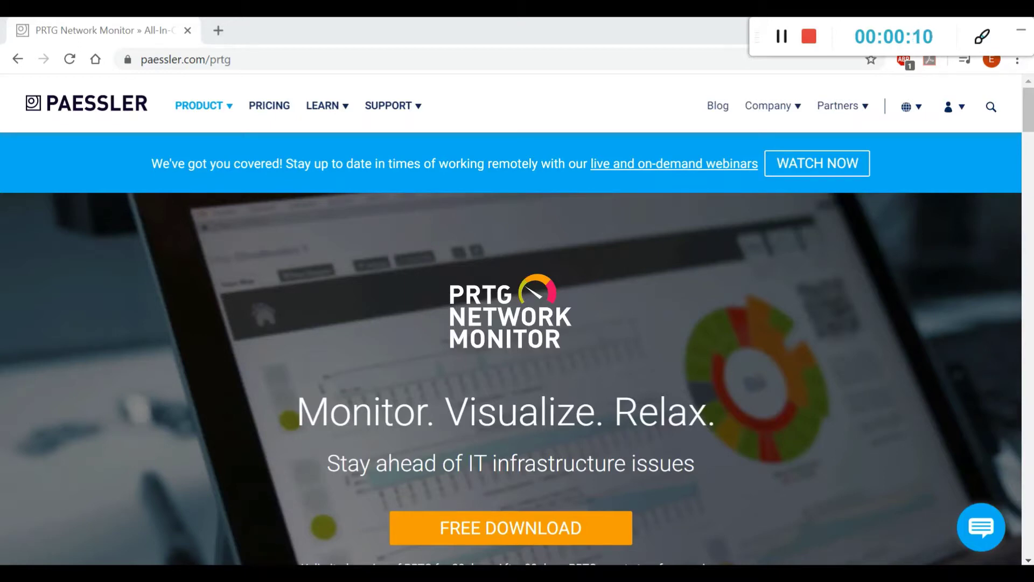
- Glance at the GNS3 Testing topology, then minimize Chrome to reveal the desktop
{"action": "key", "text": "alt+Tab"}
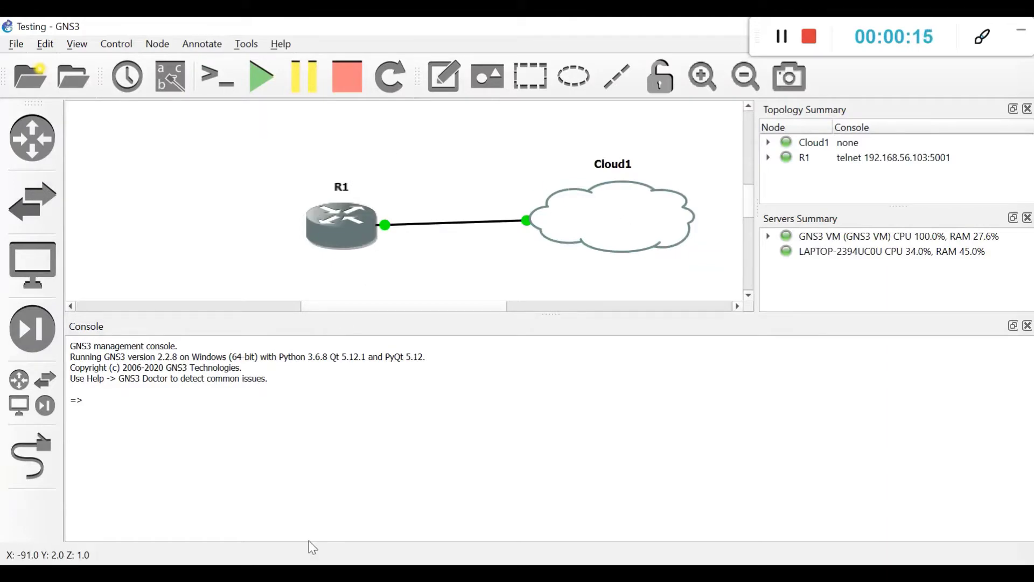
{"action": "key", "text": "alt+Tab"}
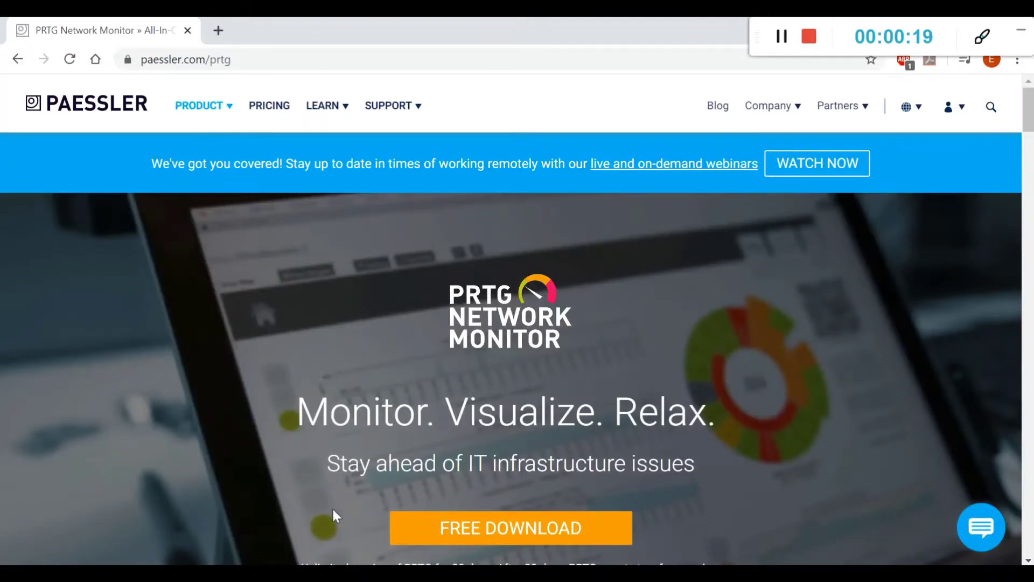
{"action": "left_click", "coordinate": [1020, 30]}
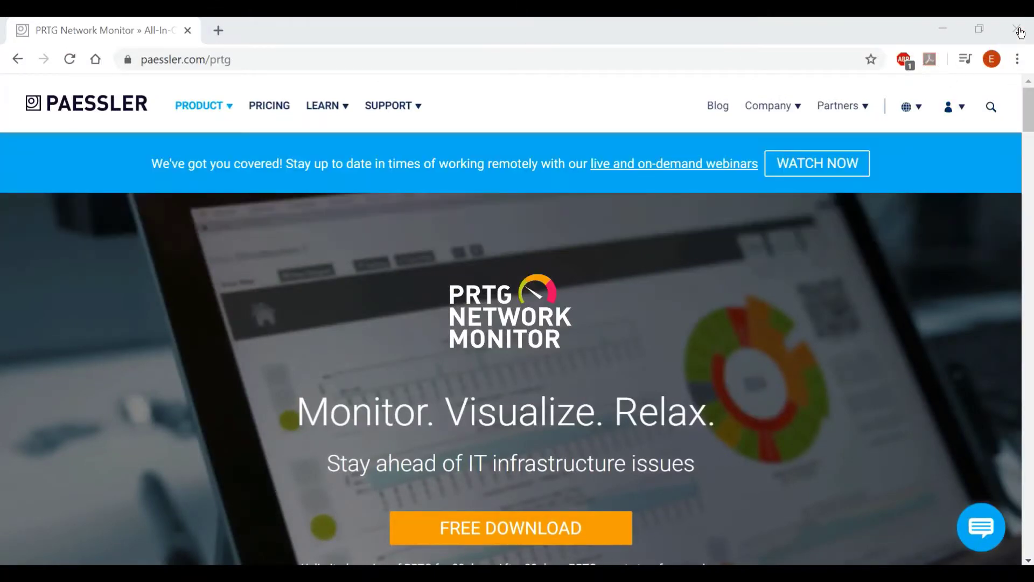
{"action": "left_click", "coordinate": [946, 36]}
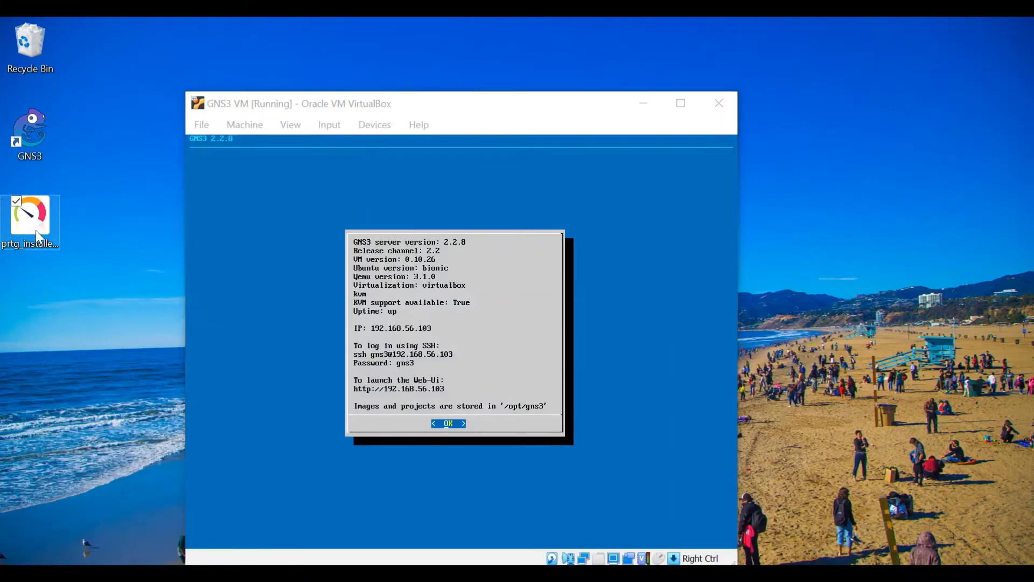
{"action": "mouse_move", "coordinate": [38, 237]}
{"action": "left_mouse_down"}
{"action": "mouse_move", "coordinate": [71, 231]}
{"action": "mouse_move", "coordinate": [50, 229]}
{"action": "left_mouse_up"}
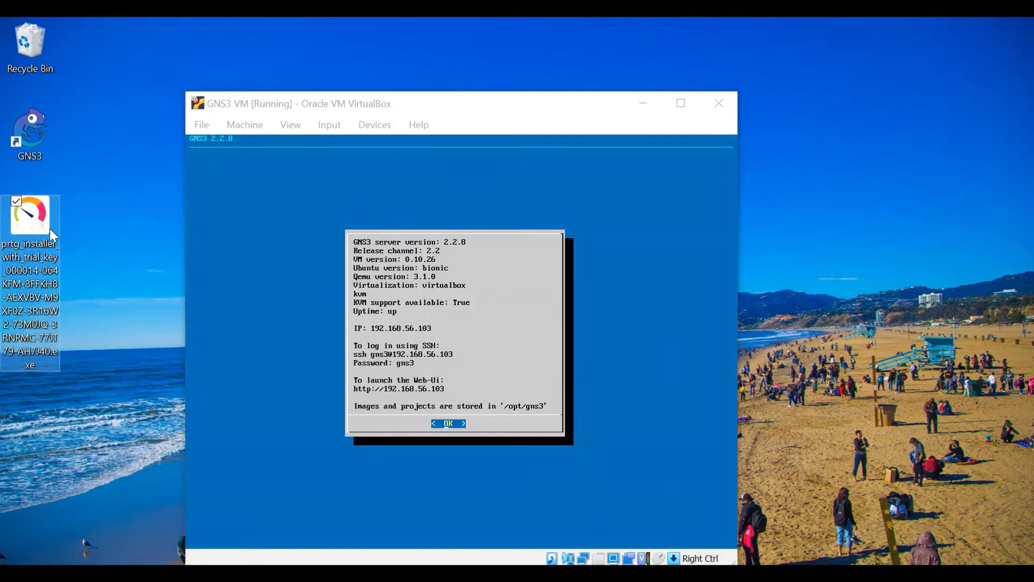
- Run prtg_installer in English, accept the licence agreement and start the installation
{"action": "left_click", "coordinate": [204, 291]}
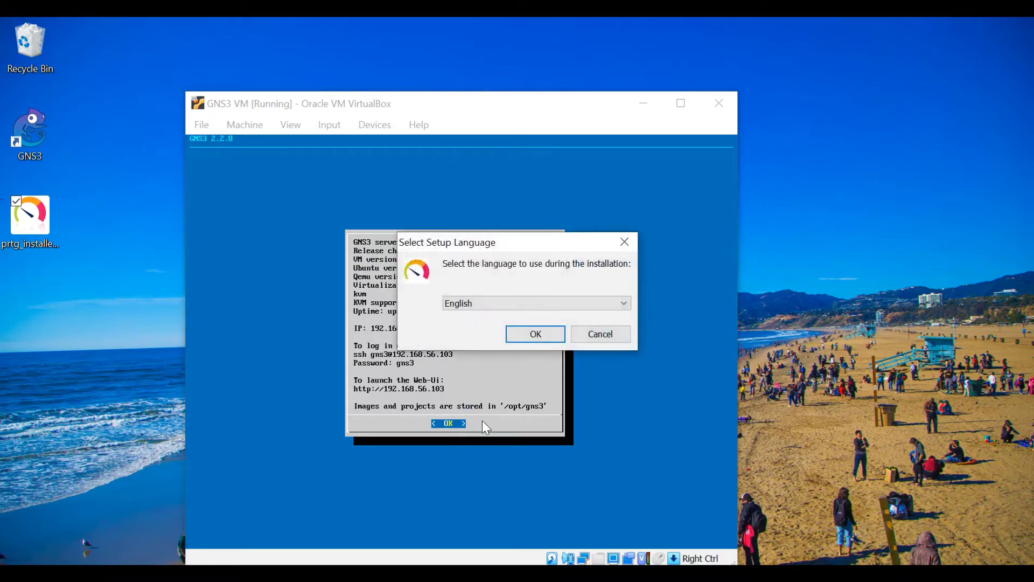
{"action": "left_click", "coordinate": [522, 329]}
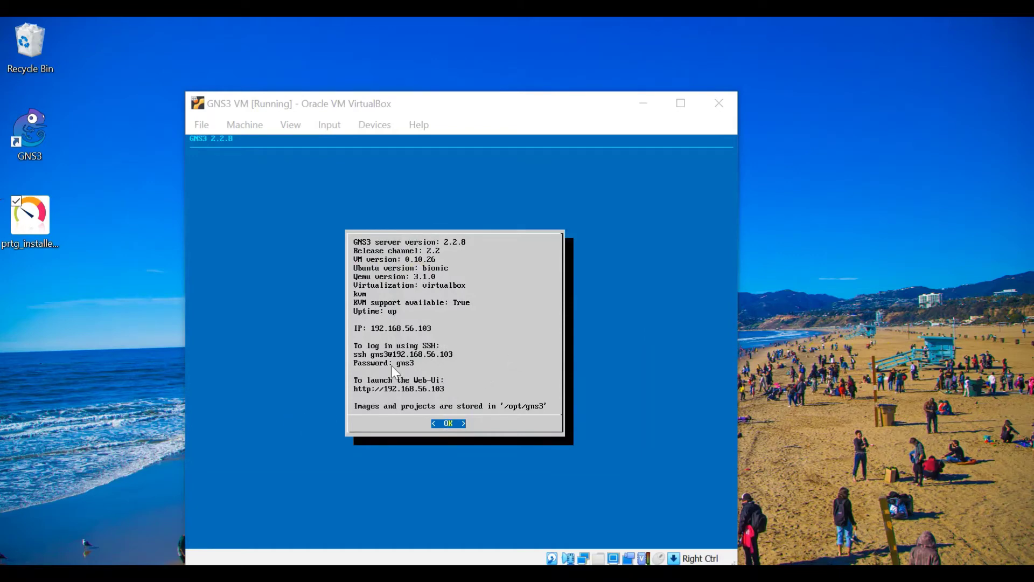
{"action": "left_click", "coordinate": [473, 377]}
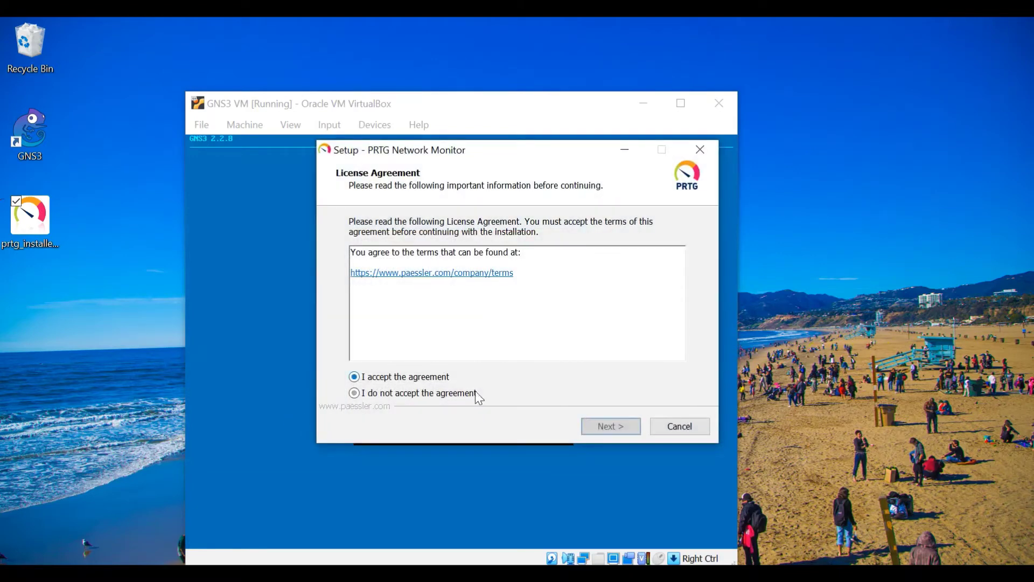
{"action": "left_click", "coordinate": [590, 426]}
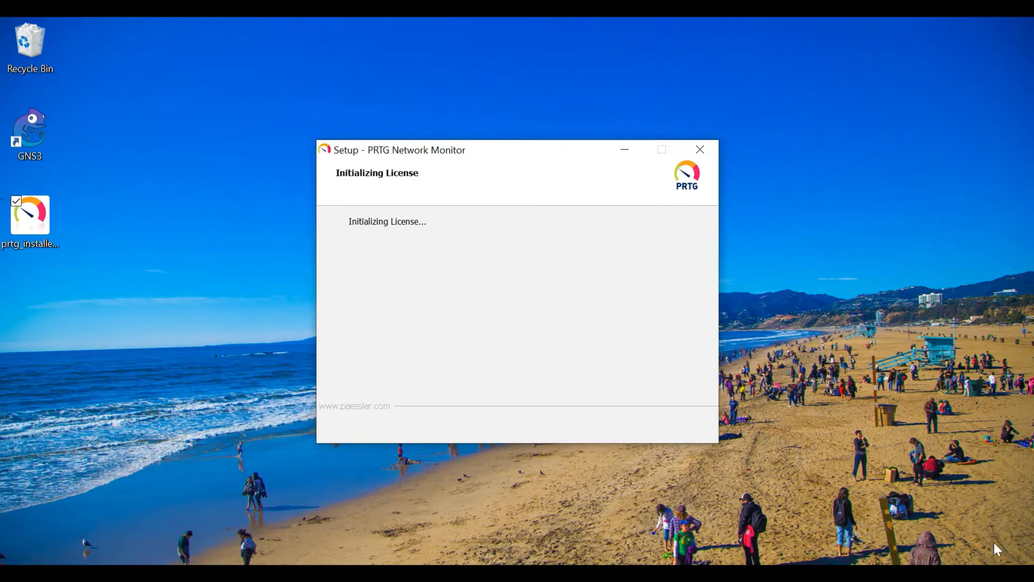
{"action": "left_click", "coordinate": [607, 425]}
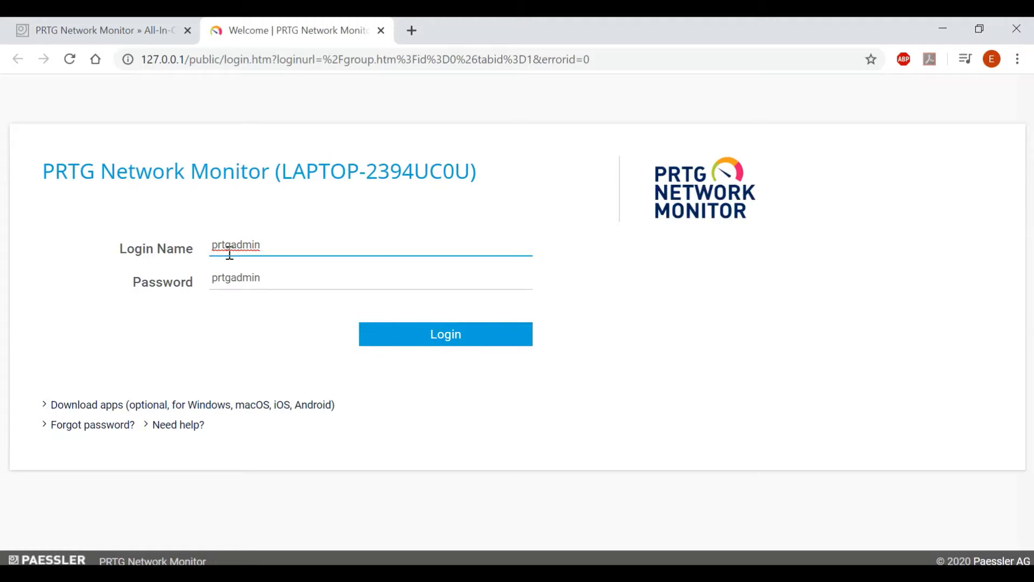
- Log in to PRTG's Root group overview, then bring back the GNS3 Testing topology with R1 and Cloud1
{"action": "left_click", "coordinate": [388, 345]}
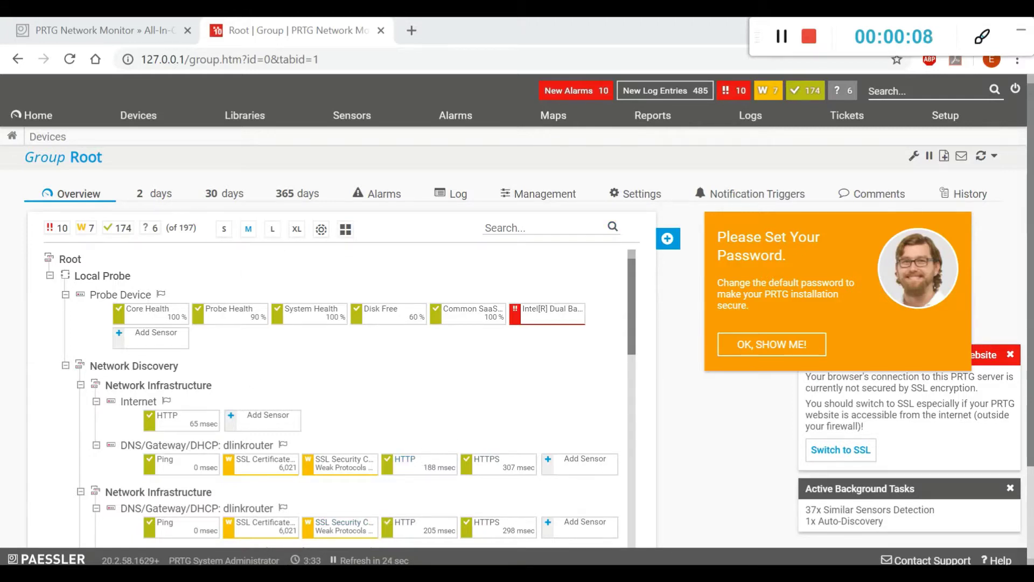
{"action": "left_click", "coordinate": [261, 579]}
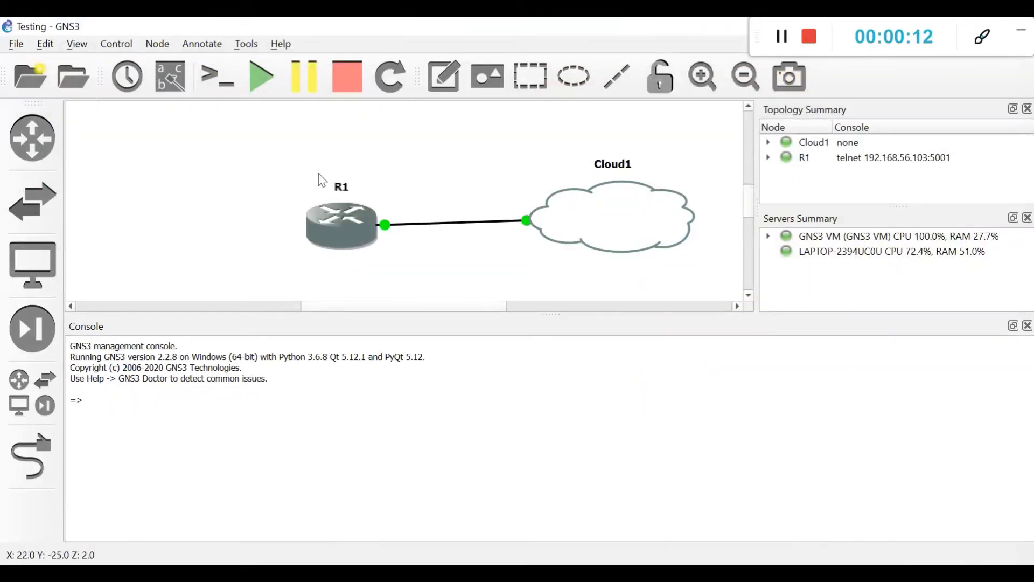
- Enter global configuration mode on R1 with conf t
{"action": "left_click", "coordinate": [245, 579]}
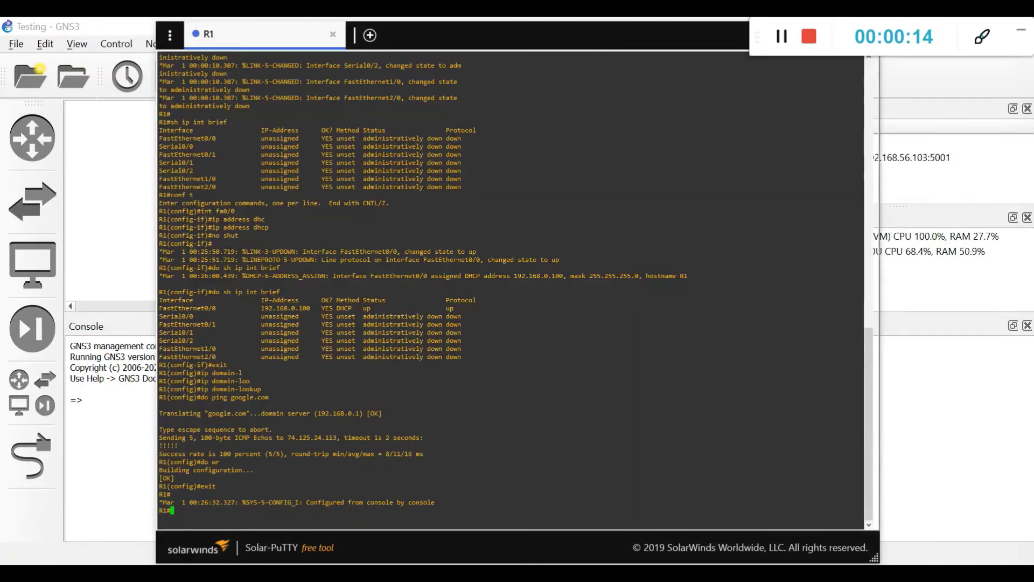
{"action": "double_click", "coordinate": [237, 519]}
{"action": "left_click", "coordinate": [268, 514]}
{"action": "type", "text": "conf t"}
{"action": "key", "text": "Return"}
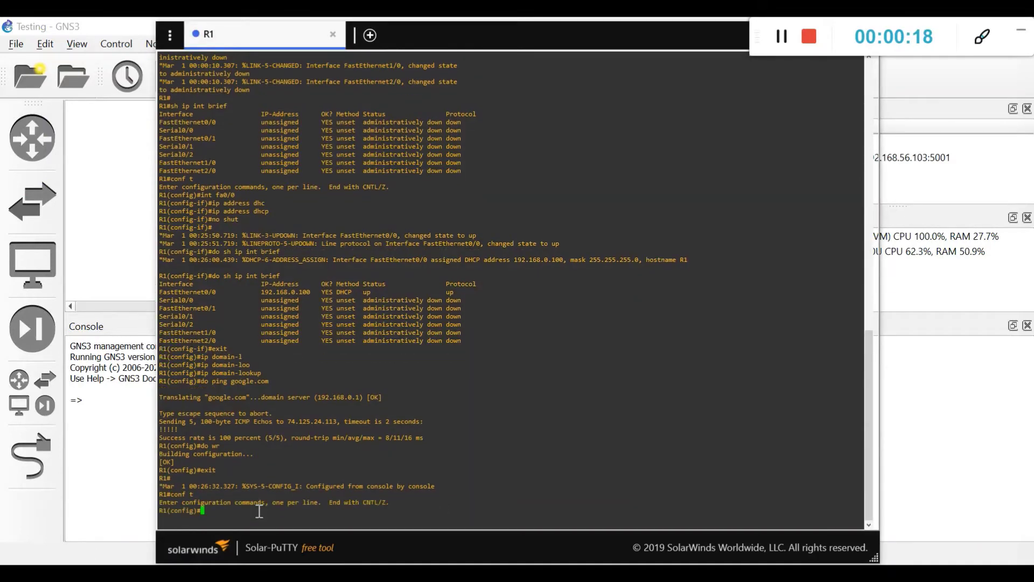
- Add 'snmp-server community public RO' to R1 and save the configuration with do wr
{"action": "type", "text": "sn"}
{"action": "key", "text": "Tab"}
{"action": "type", "text": "m"}
{"action": "key", "text": "Tab"}
{"action": "type", "text": "p com"}
{"action": "key", "text": "Tab"}
{"action": "type", "text": "m"}
{"action": "key", "text": "Tab"}
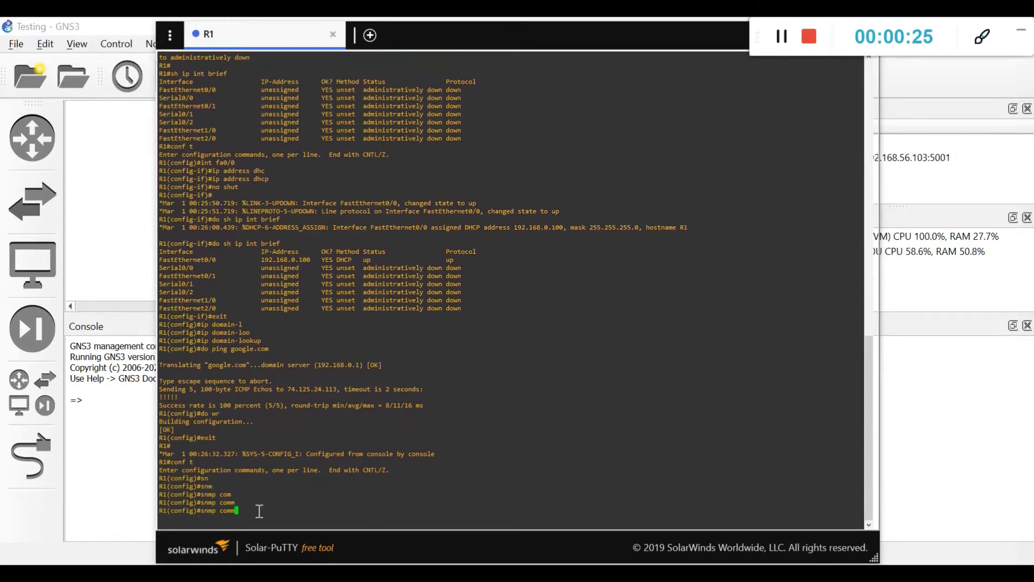
{"action": "type", "text": "?"}
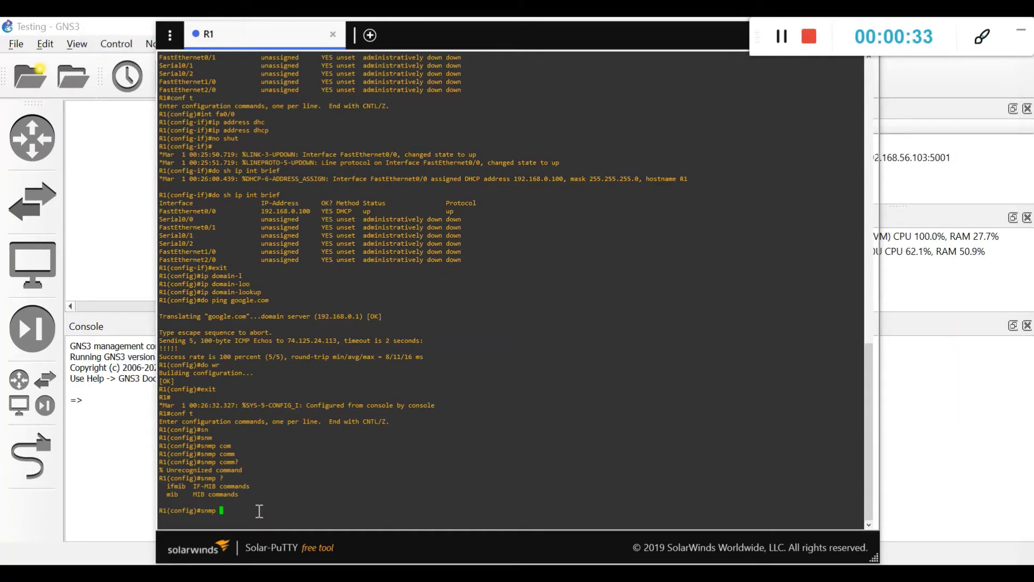
{"action": "key", "text": "BackSpace"}
{"action": "type", "text": "?-server"}
{"action": "key", "text": "Tab"}
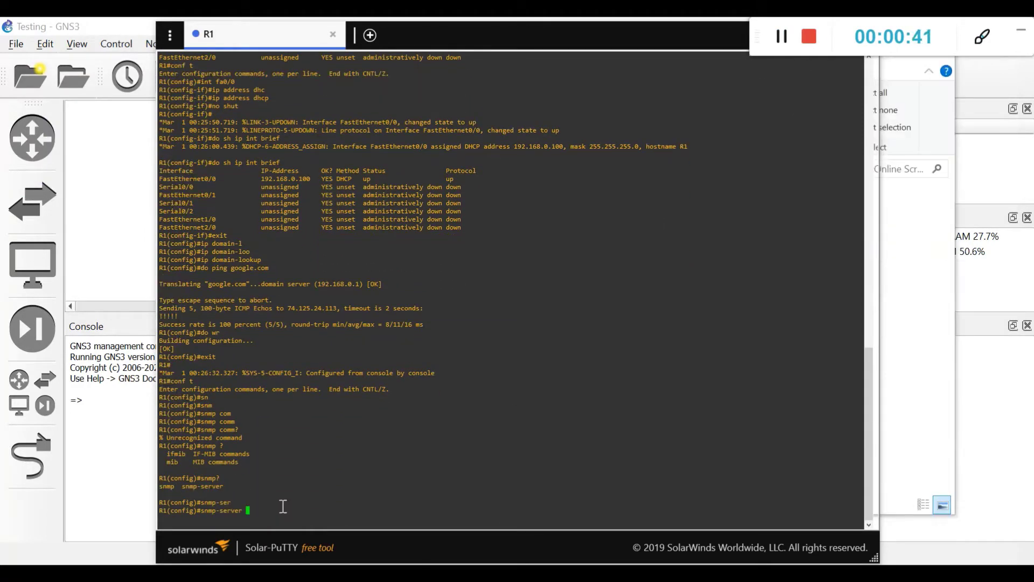
{"action": "type", "text": "com"}
{"action": "key", "text": "Tab"}
{"action": "type", "text": "?public ?"}
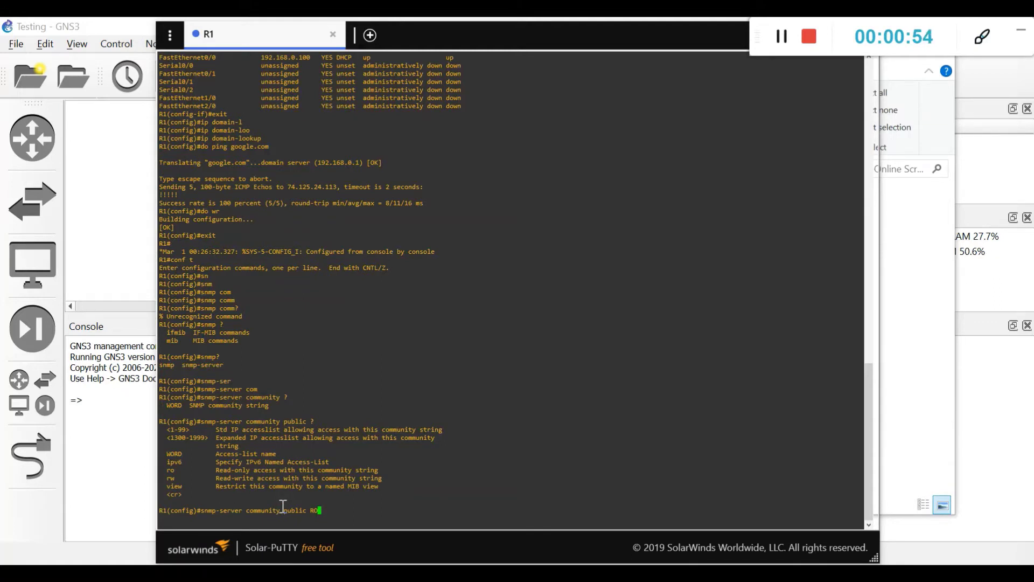
{"action": "type", "text": "RO"}
{"action": "key", "text": "Return"}
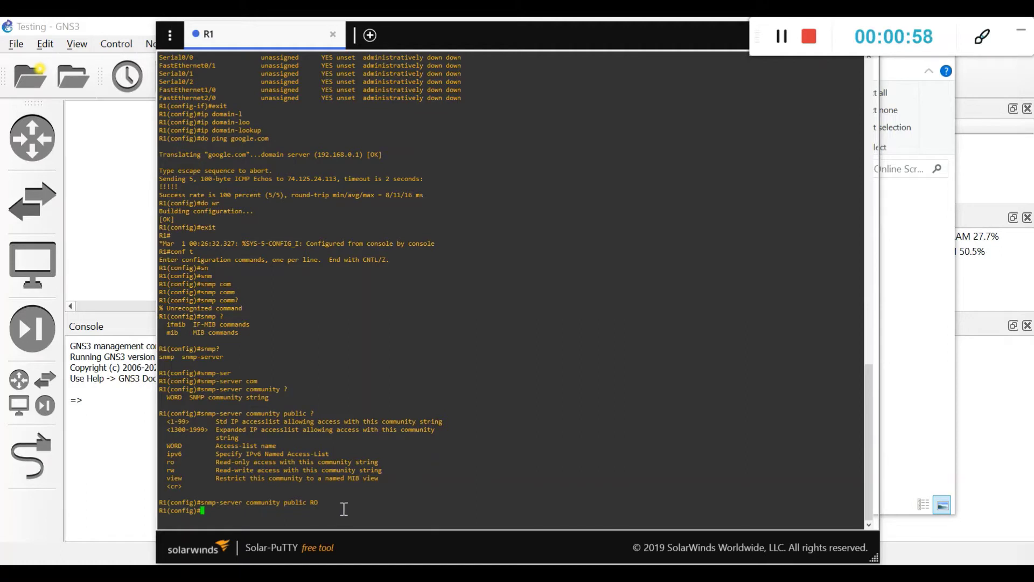
{"action": "type", "text": "do wr"}
{"action": "key", "text": "Return"}
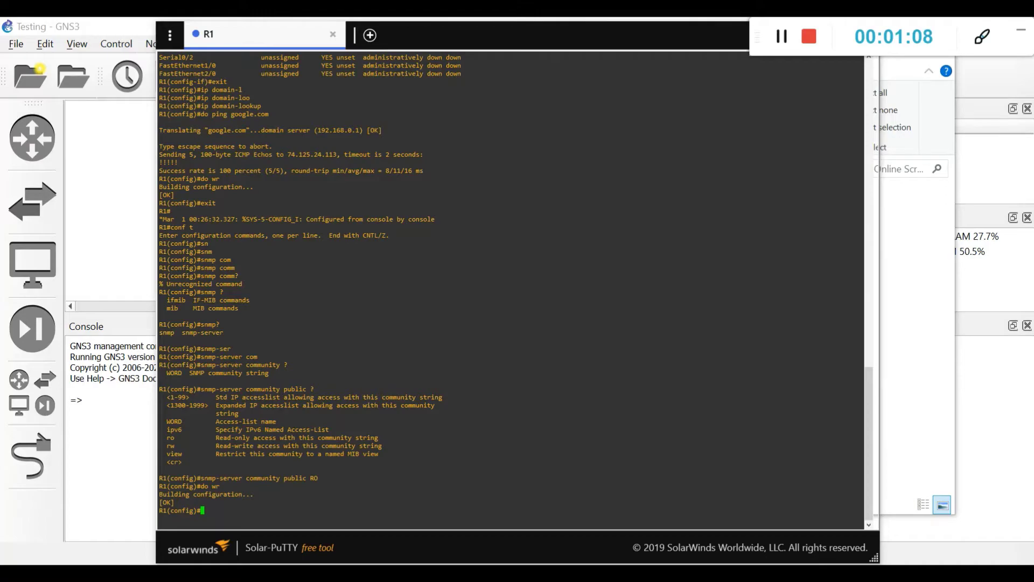
- Start adding a device from PRTG's + menu, choosing the second Network Infrastructure group as parent
{"action": "left_click", "coordinate": [243, 533]}
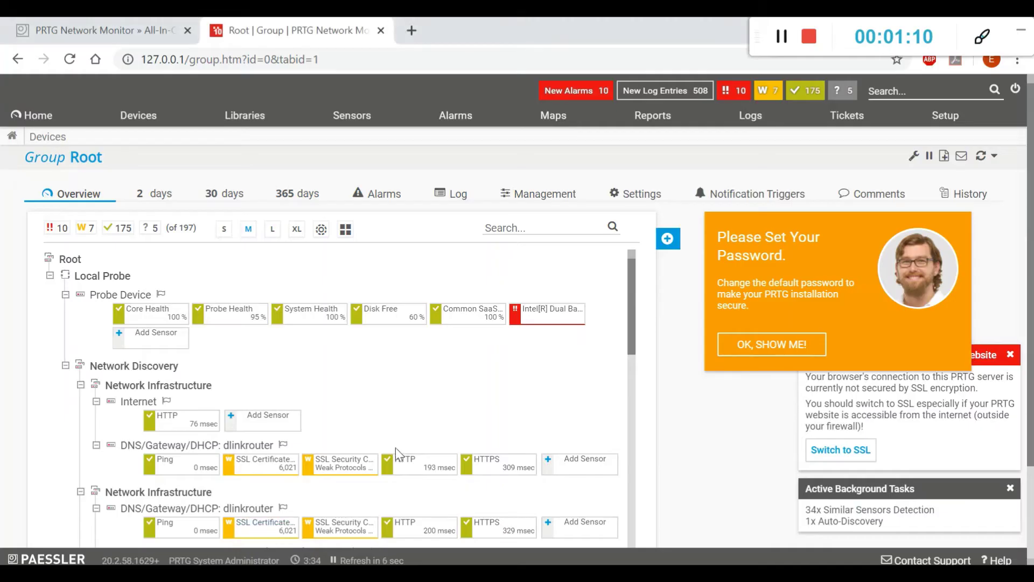
{"action": "left_click", "coordinate": [667, 238]}
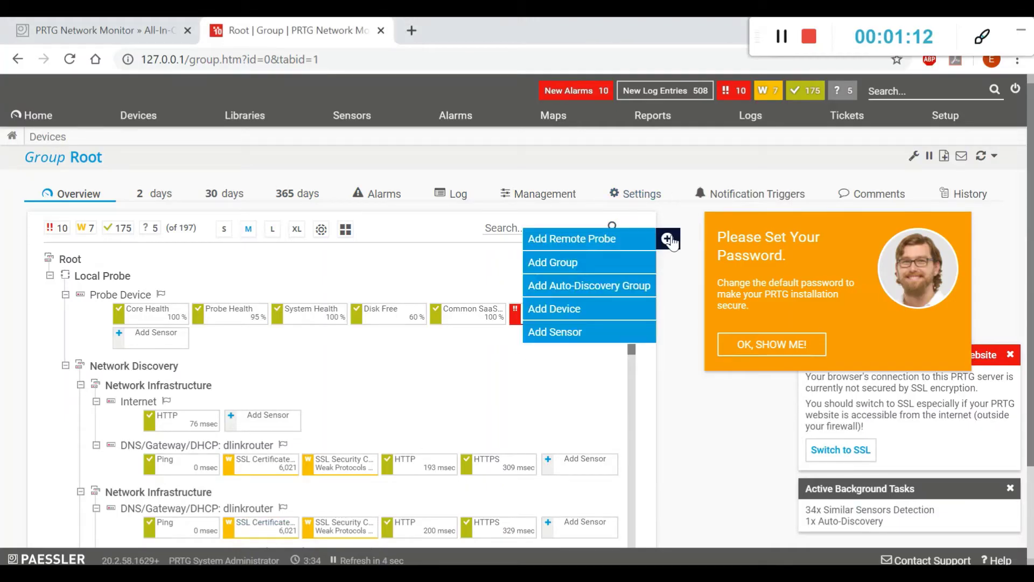
{"action": "left_click", "coordinate": [570, 310]}
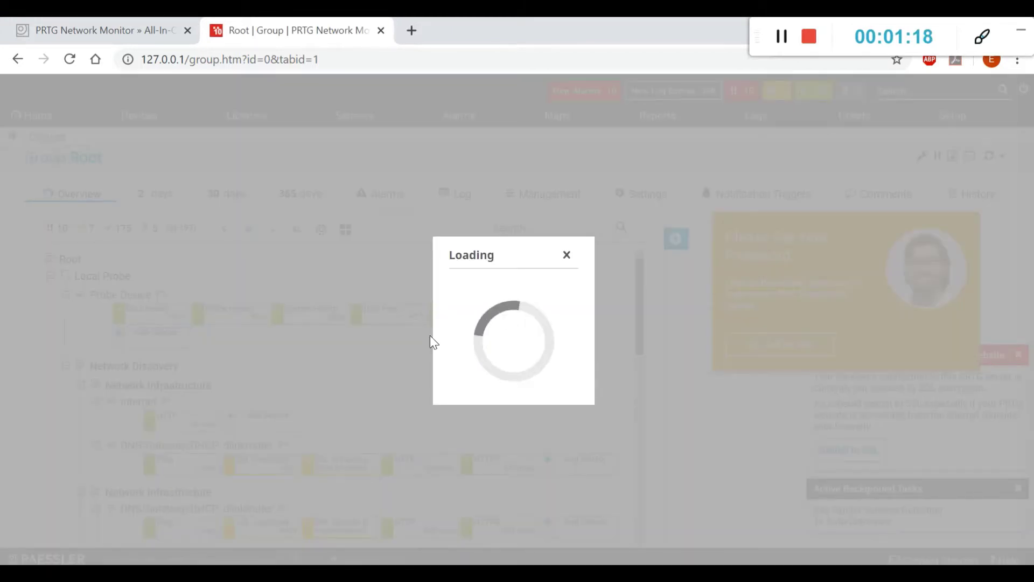
{"action": "scroll", "coordinate": [455, 357], "scroll_direction": "down", "scroll_amount": 2}
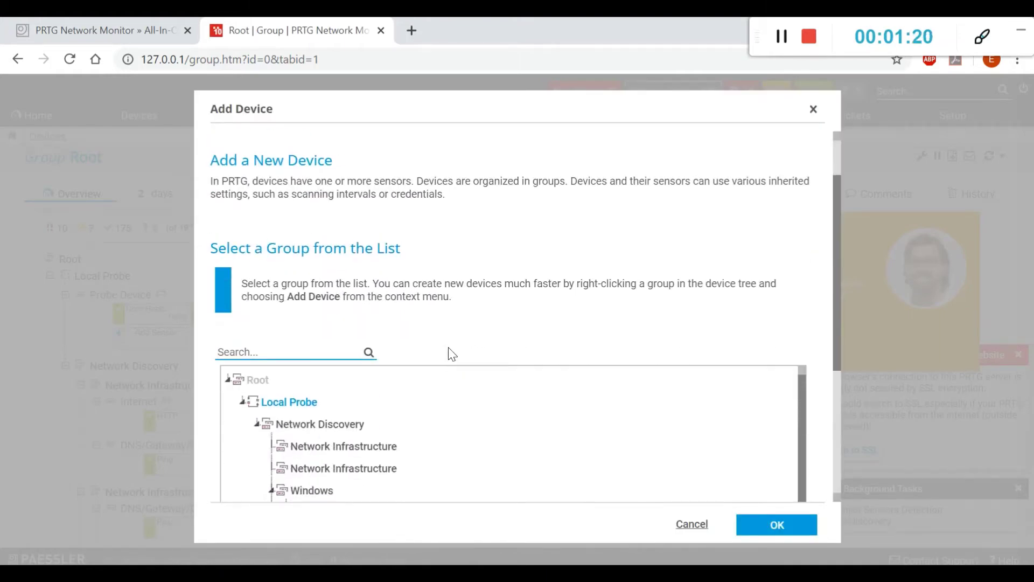
{"action": "scroll", "coordinate": [441, 342], "scroll_direction": "up", "scroll_amount": 2}
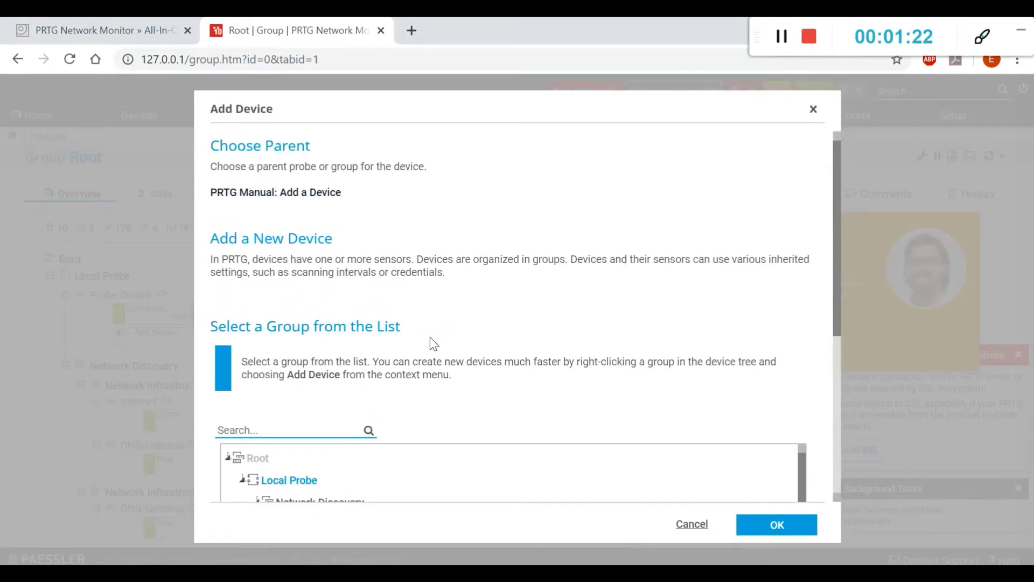
{"action": "scroll", "coordinate": [434, 343], "scroll_direction": "down", "scroll_amount": 3}
{"action": "scroll", "coordinate": [417, 351], "scroll_direction": "down", "scroll_amount": 2}
{"action": "scroll", "coordinate": [411, 357], "scroll_direction": "up", "scroll_amount": 2}
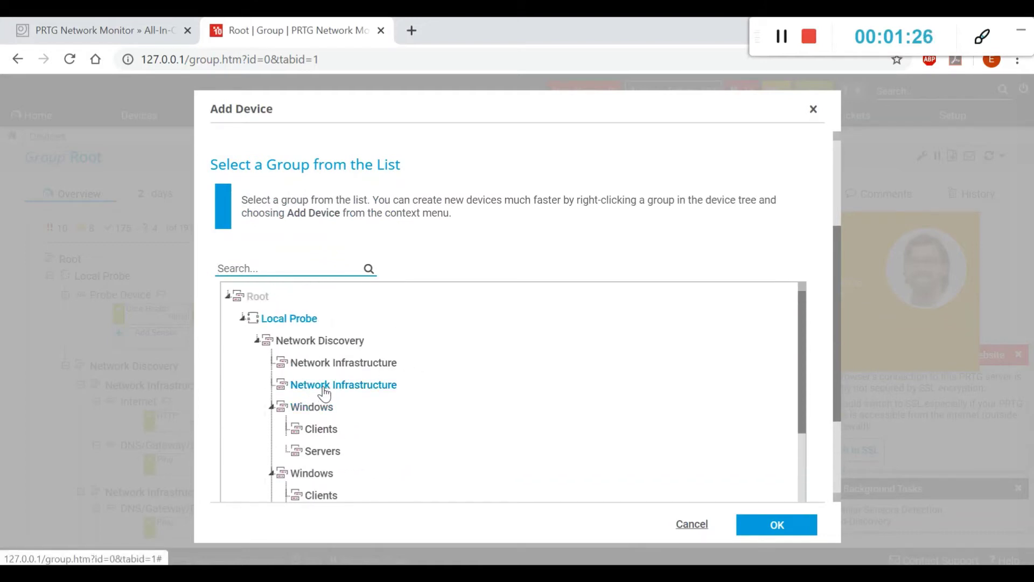
{"action": "left_click", "coordinate": [325, 392]}
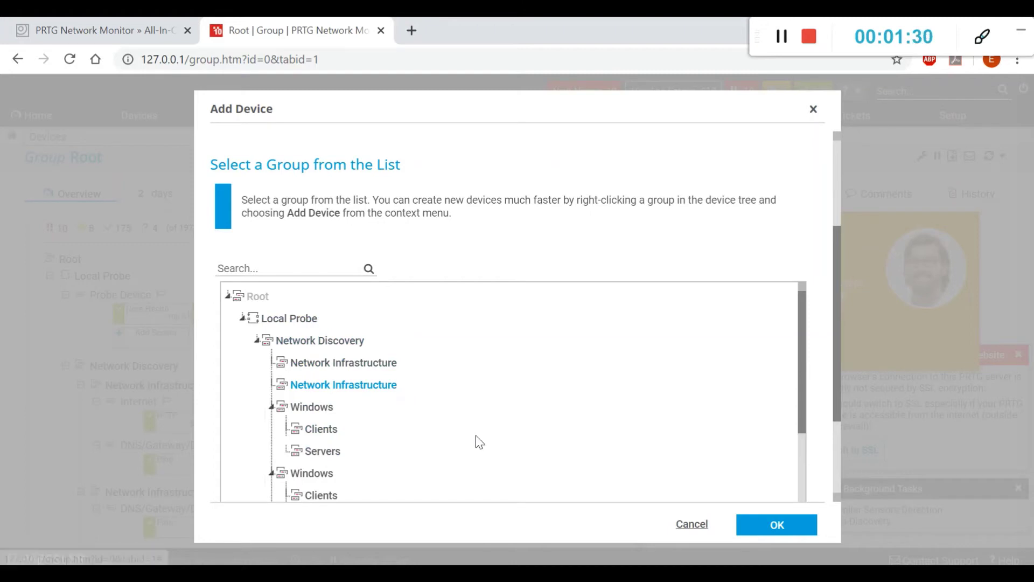
{"action": "left_click", "coordinate": [785, 525]}
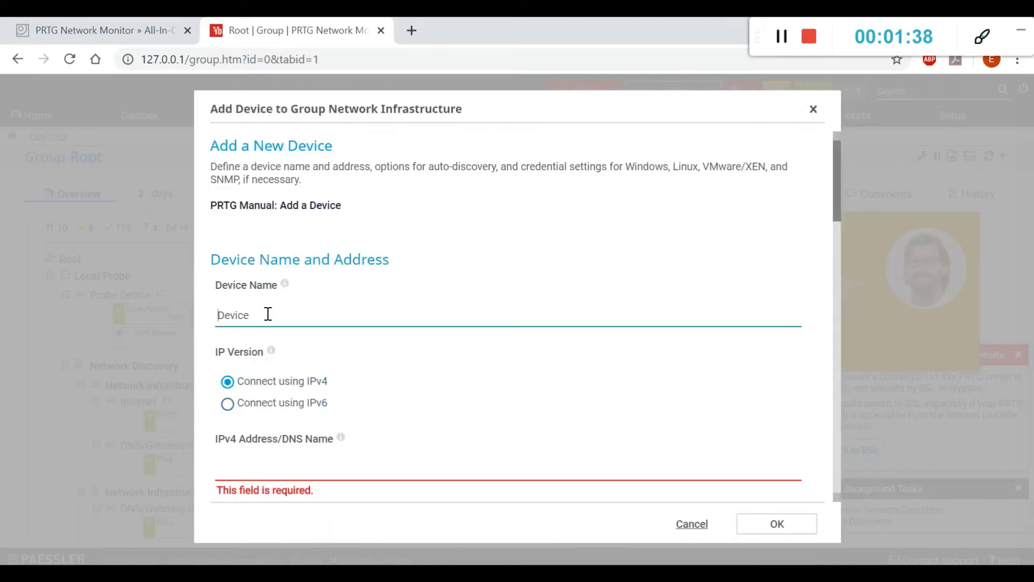
- Name the new device R1 in the Add Device form
{"action": "left_click_drag", "start_coordinate": [288, 312], "coordinate": [162, 316]}
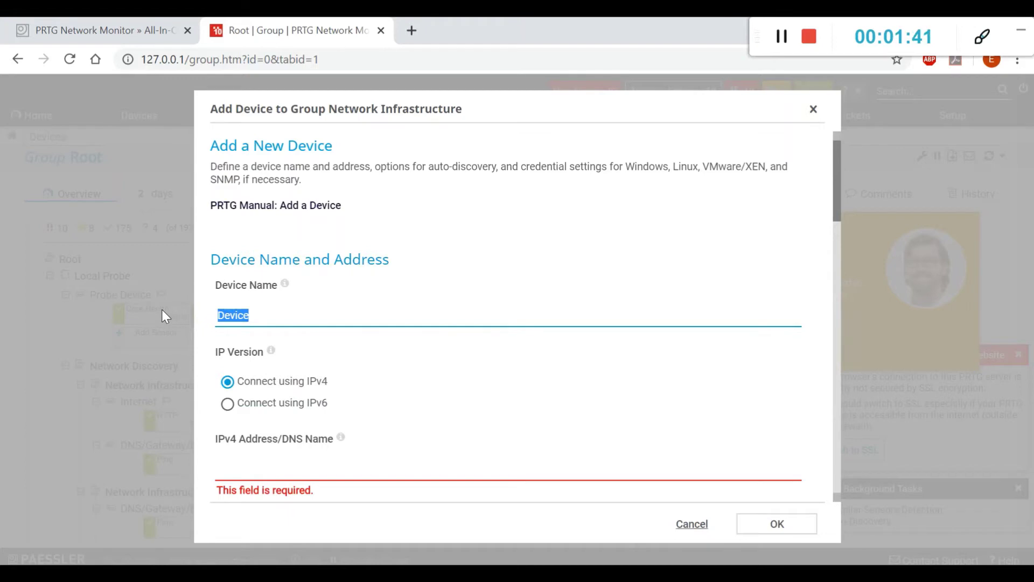
{"action": "type", "text": "R1"}
{"action": "scroll", "coordinate": [299, 392], "scroll_direction": "down", "scroll_amount": 2}
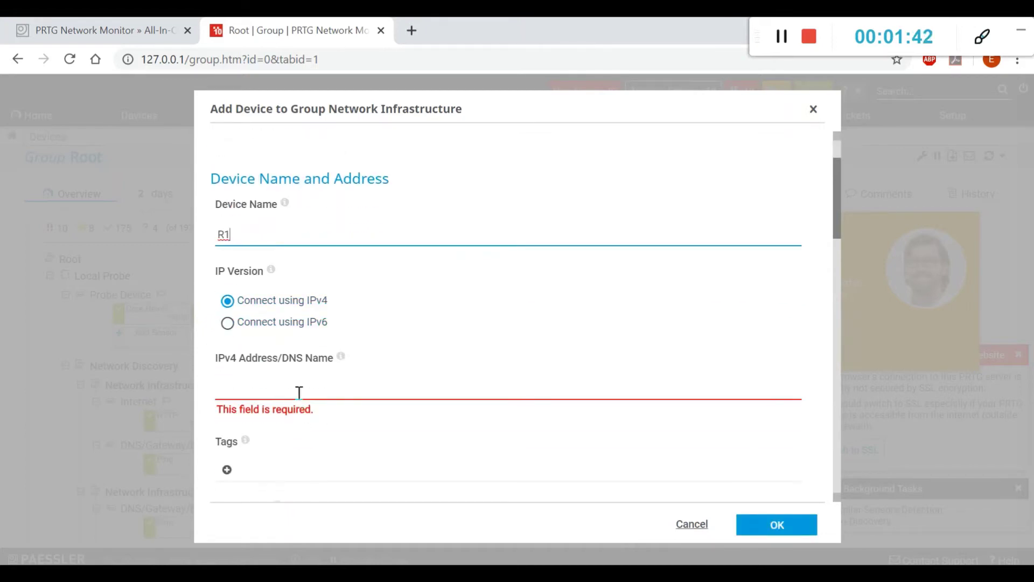
{"action": "left_click", "coordinate": [291, 385]}
- Run 'do sh ip int brief' on R1 to find FastEthernet0/0's IP 192.168.0.100, then return to the form
{"action": "mouse_move", "coordinate": [340, 551]}
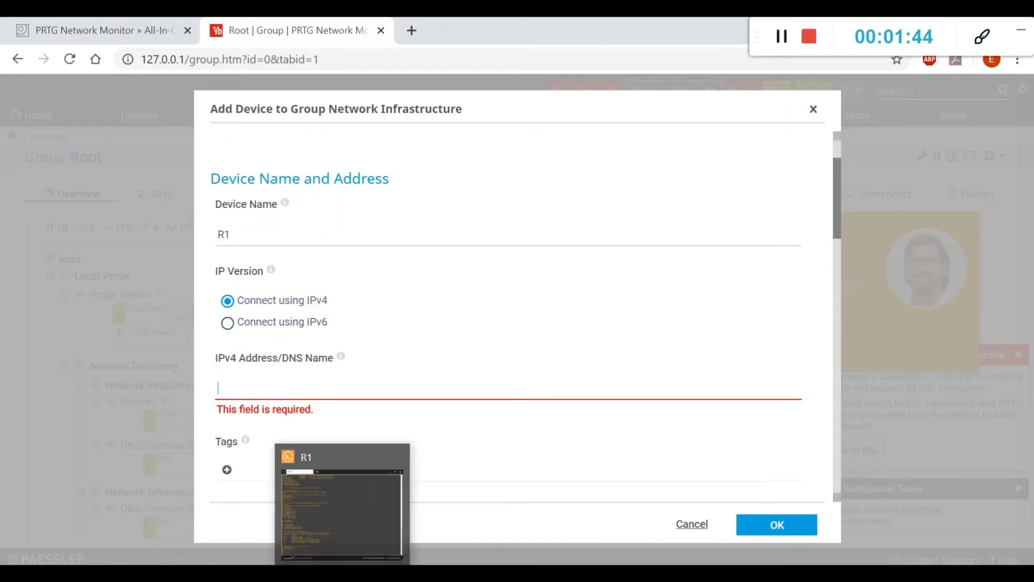
{"action": "left_click", "coordinate": [319, 519]}
{"action": "left_click", "coordinate": [229, 509]}
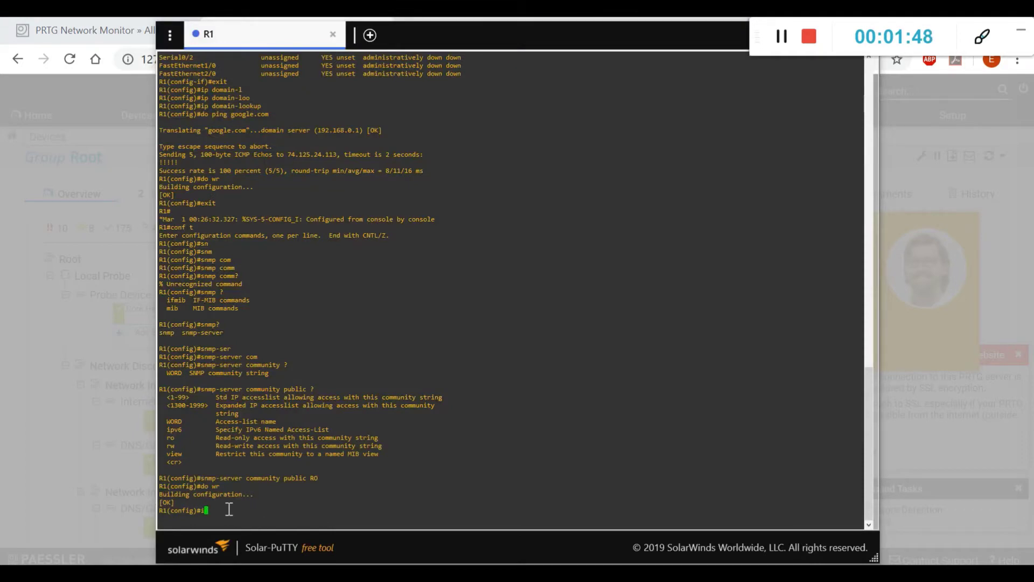
{"action": "type", "text": "do sh ip int brief"}
{"action": "key", "text": "Return"}
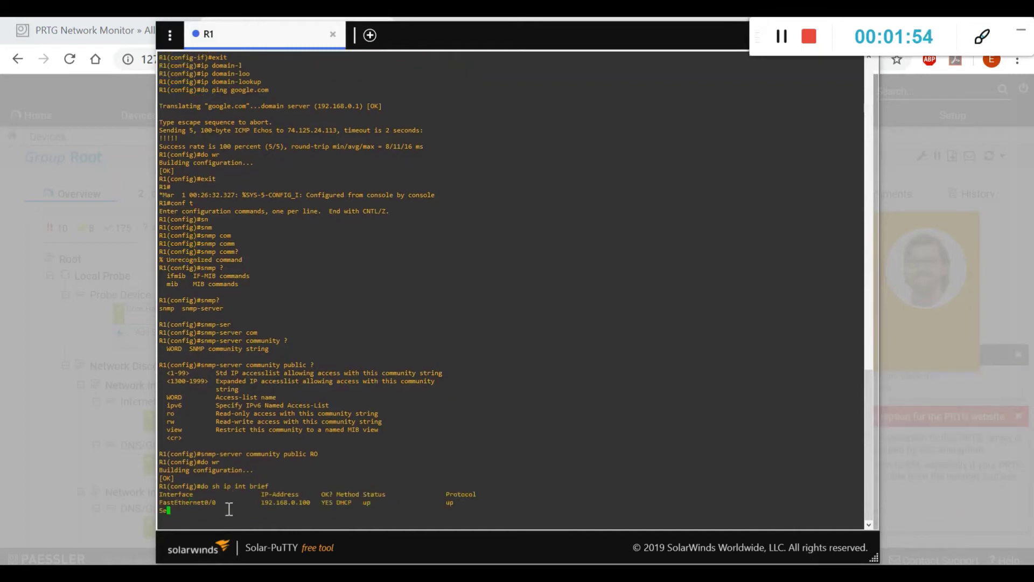
{"action": "left_click_drag", "start_coordinate": [272, 454], "coordinate": [332, 462]}
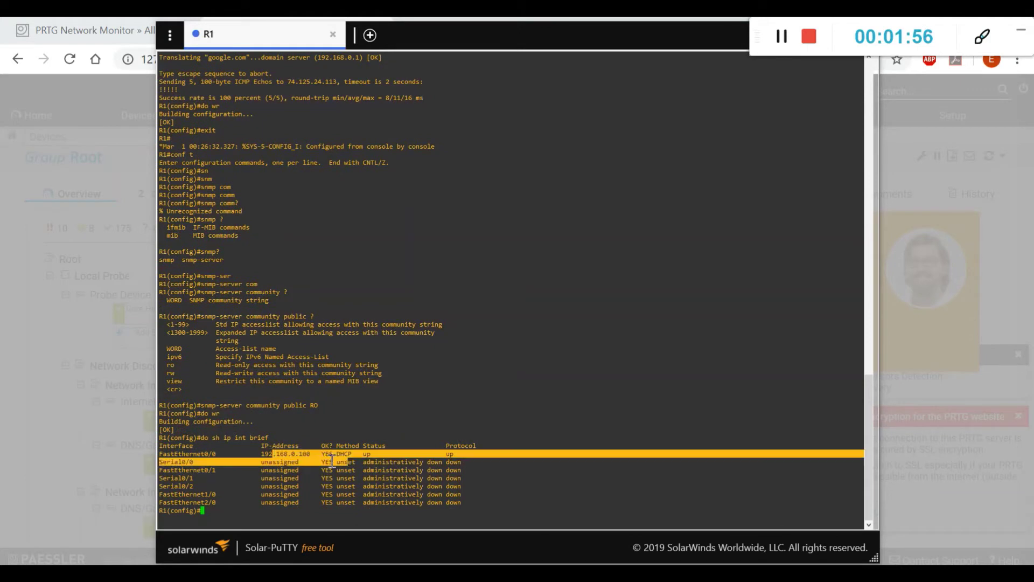
{"action": "left_click", "coordinate": [327, 450]}
{"action": "left_click", "coordinate": [23, 371]}
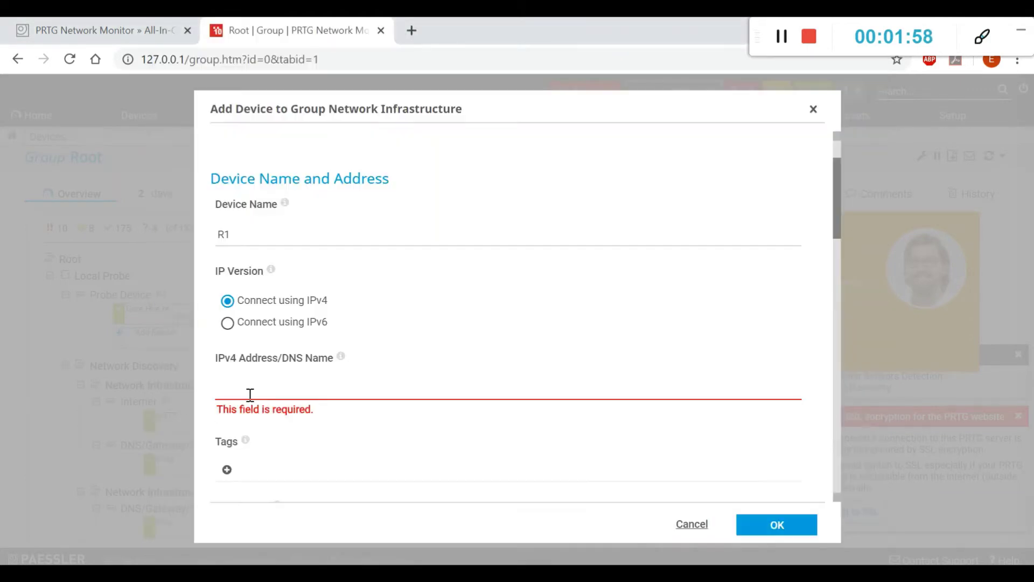
- Give R1 the IPv4 address 192.168.0.100 and the Cisco device icon
{"action": "type", "text": "192.168.0.1"}
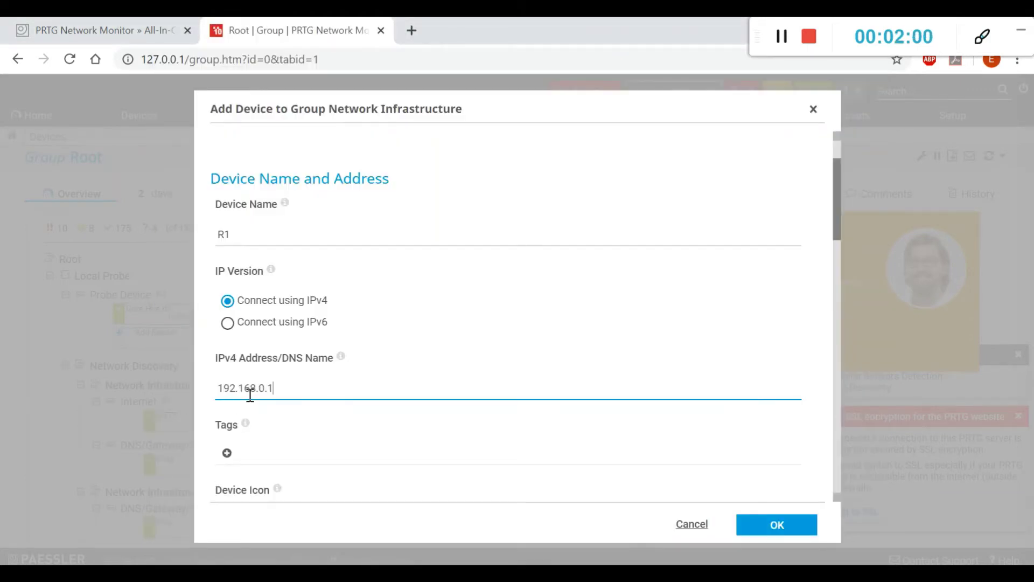
{"action": "type", "text": "00"}
{"action": "scroll", "coordinate": [354, 377], "scroll_direction": "down", "scroll_amount": 5}
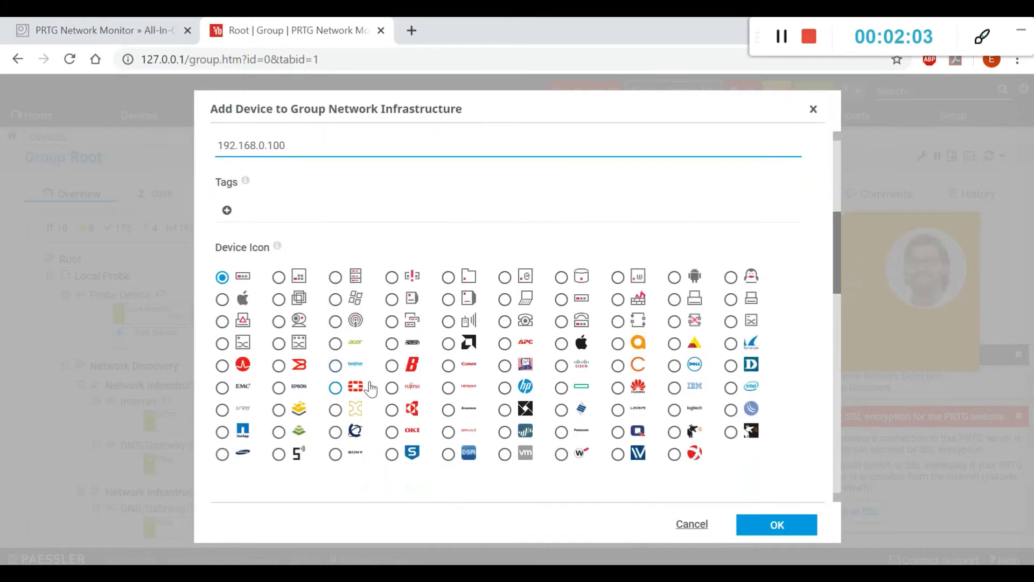
{"action": "left_click", "coordinate": [561, 366]}
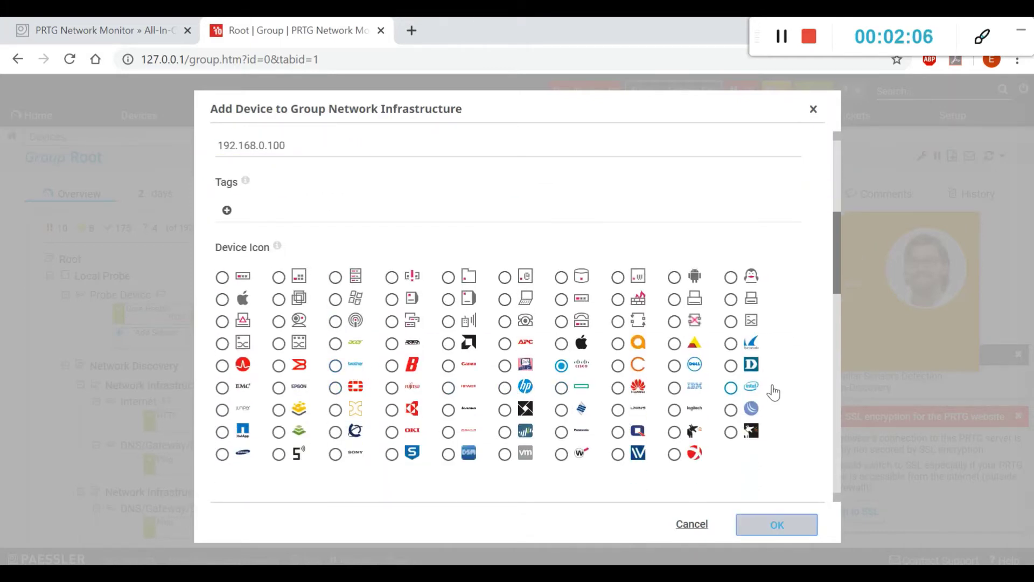
- Set Standard auto-discovery on an Hourly schedule and confirm adding R1
{"action": "scroll", "coordinate": [773, 390], "scroll_direction": "down", "scroll_amount": 6}
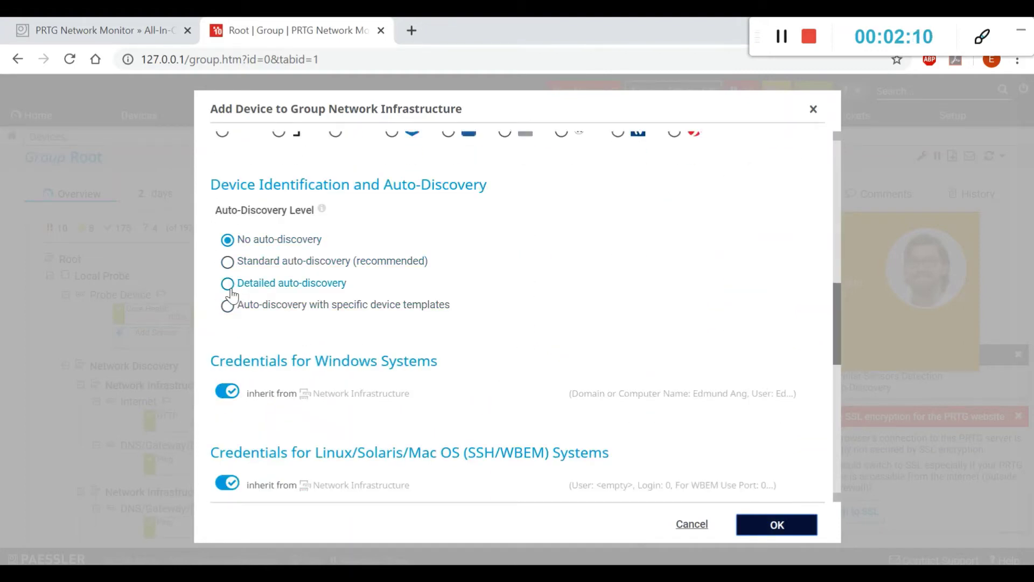
{"action": "left_click", "coordinate": [228, 264]}
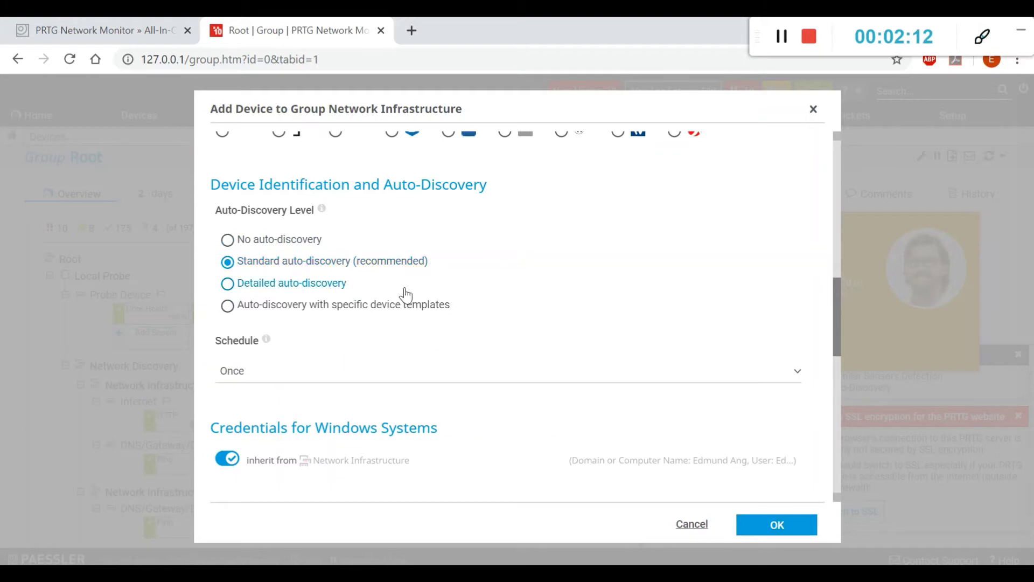
{"action": "left_click", "coordinate": [358, 381]}
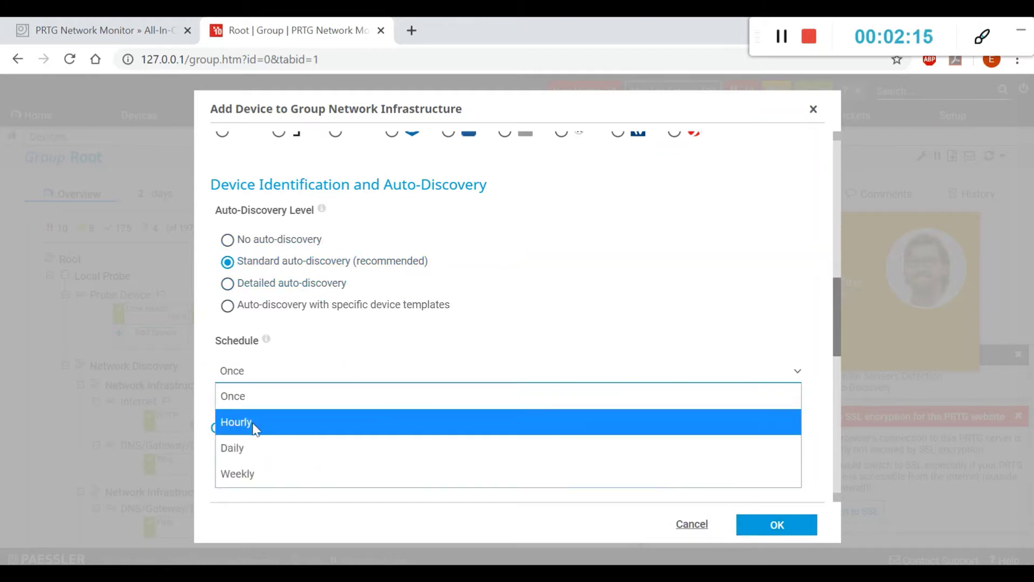
{"action": "left_click", "coordinate": [257, 425]}
{"action": "scroll", "coordinate": [415, 358], "scroll_direction": "down", "scroll_amount": 2}
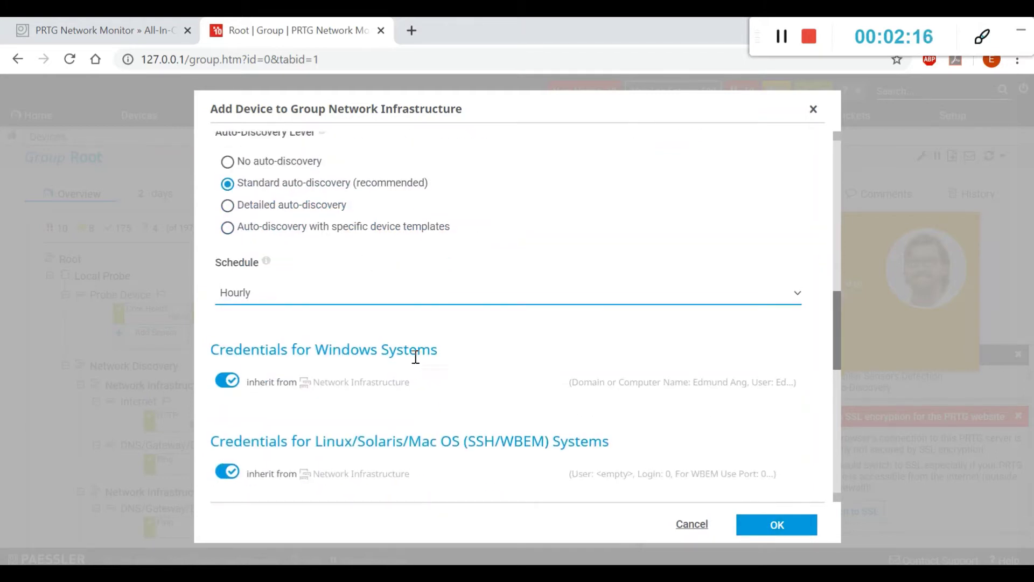
{"action": "scroll", "coordinate": [424, 396], "scroll_direction": "down", "scroll_amount": 5}
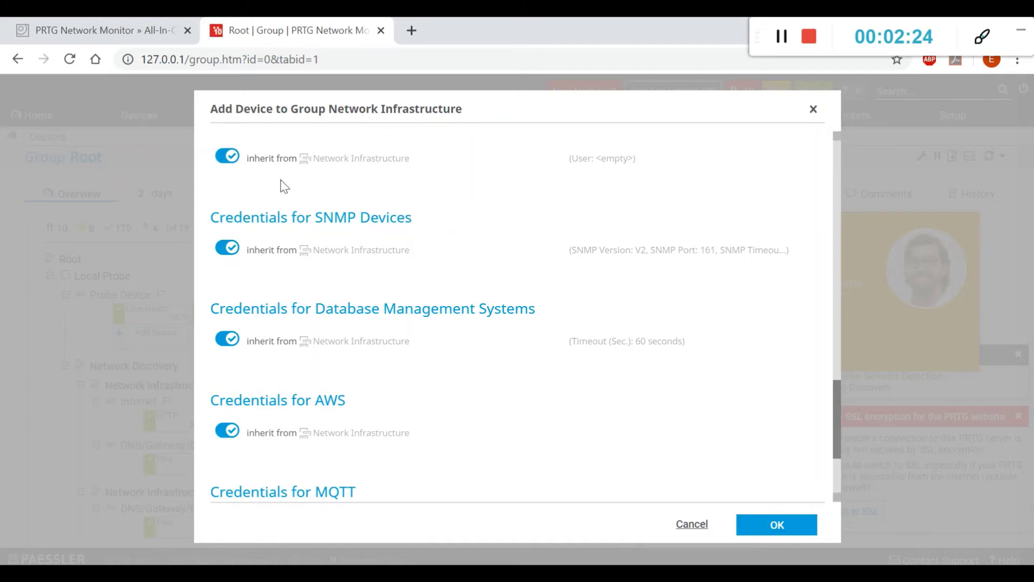
{"action": "left_click", "coordinate": [776, 529]}
{"action": "scroll", "coordinate": [741, 432], "scroll_direction": "down", "scroll_amount": 3}
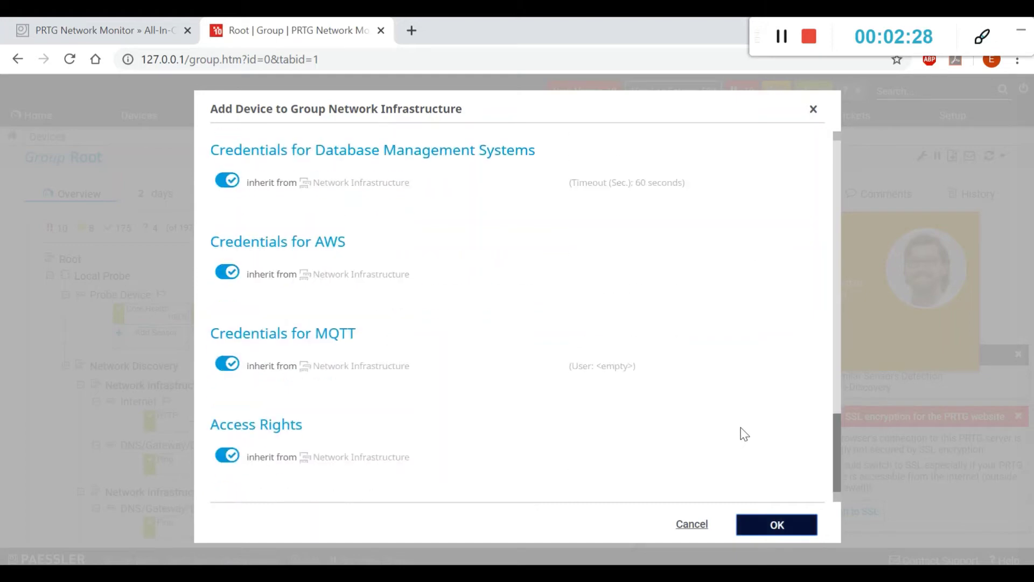
{"action": "left_click", "coordinate": [769, 524]}
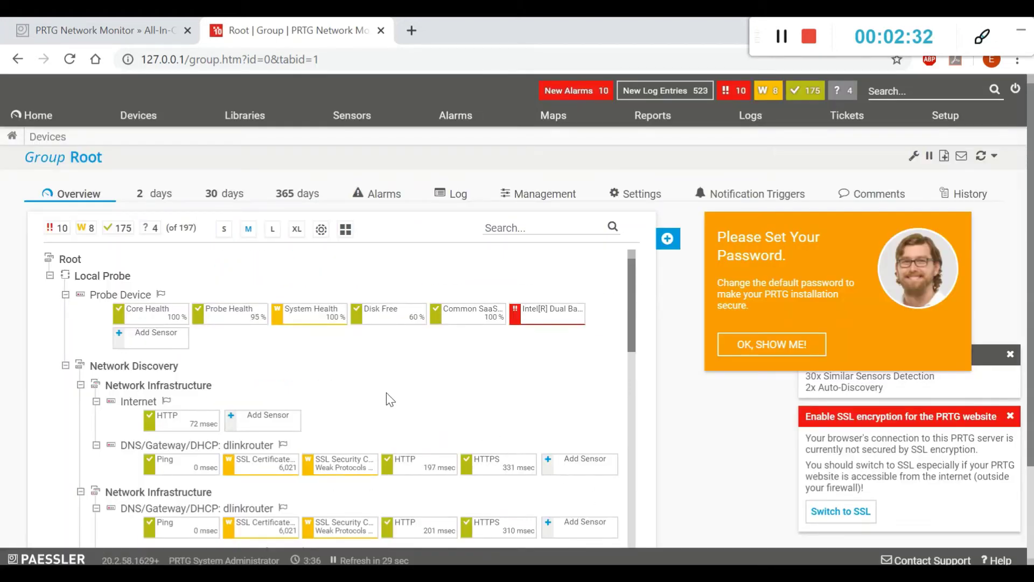
{"action": "scroll", "coordinate": [391, 398], "scroll_direction": "down", "scroll_amount": 3}
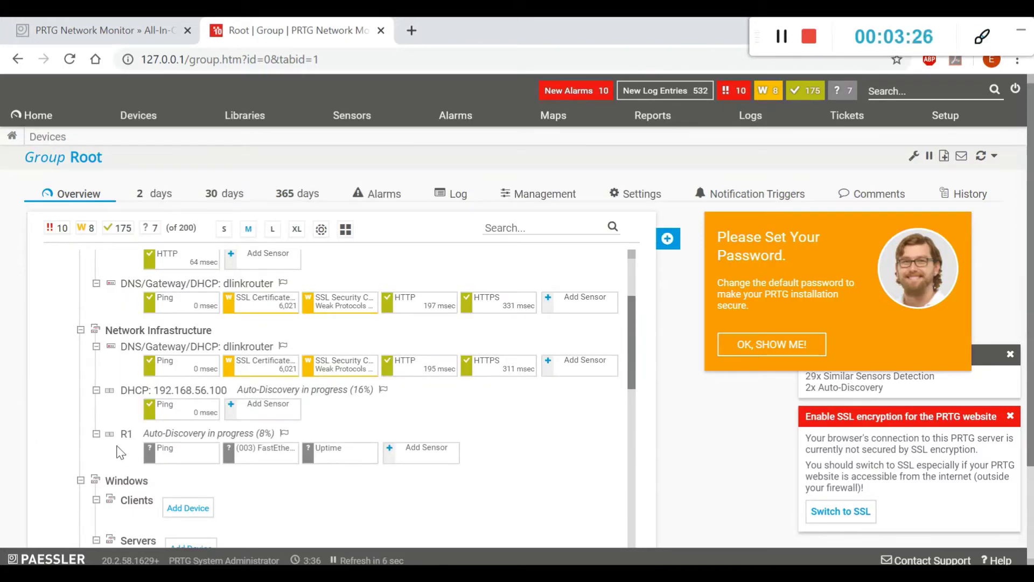
- Wait while auto-discovery adds R1's Ping, Uptime and interface sensors, then right-click R1 for its device menu
{"action": "mouse_move", "coordinate": [239, 461]}
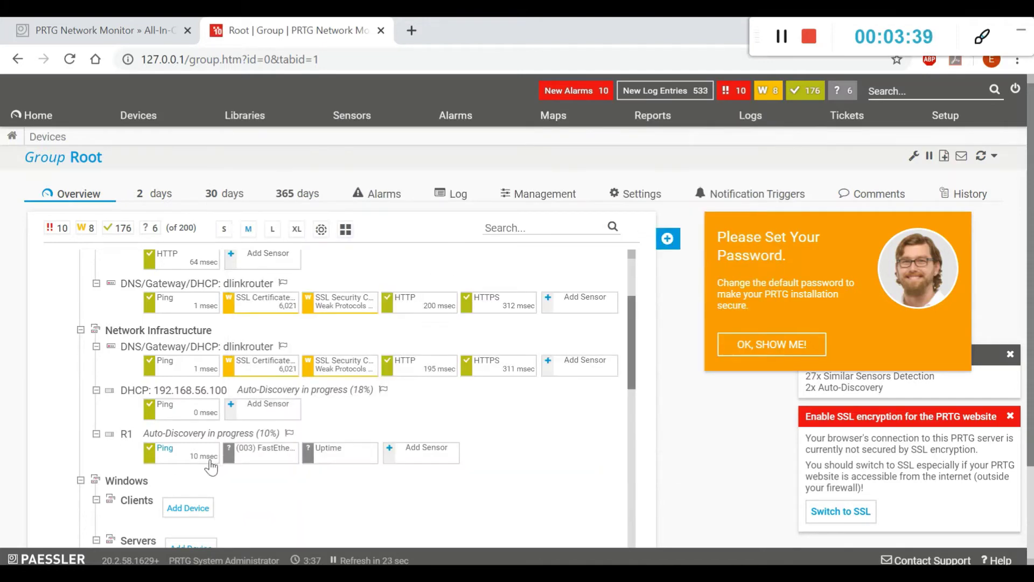
{"action": "right_click", "coordinate": [127, 435]}
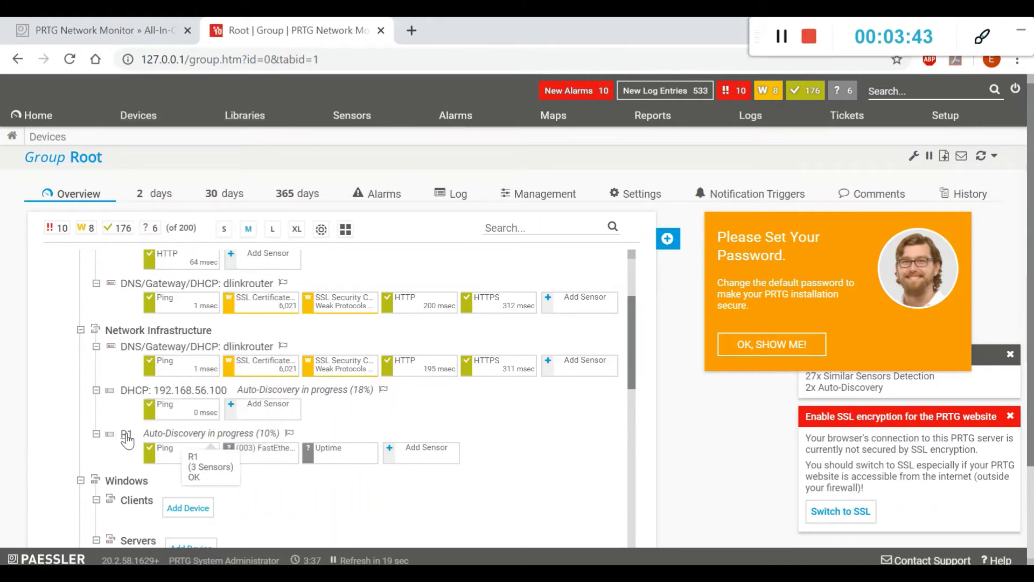
- Open R1's device page and review its eight sensors, including the five new System Health ones
{"action": "left_click", "coordinate": [127, 435]}
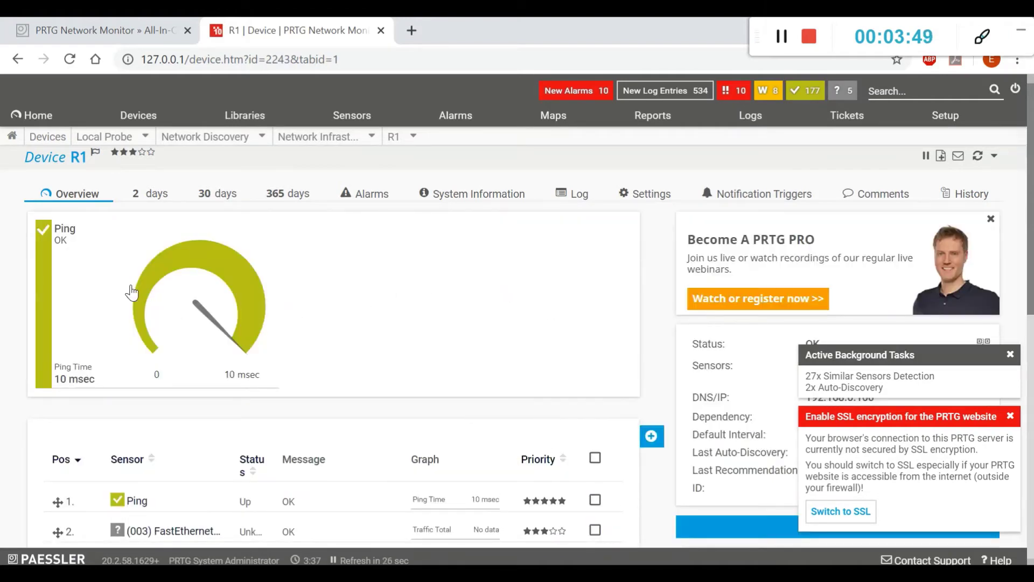
{"action": "scroll", "coordinate": [47, 462], "scroll_direction": "down", "scroll_amount": 2}
{"action": "scroll", "coordinate": [47, 462], "scroll_direction": "down", "scroll_amount": 2}
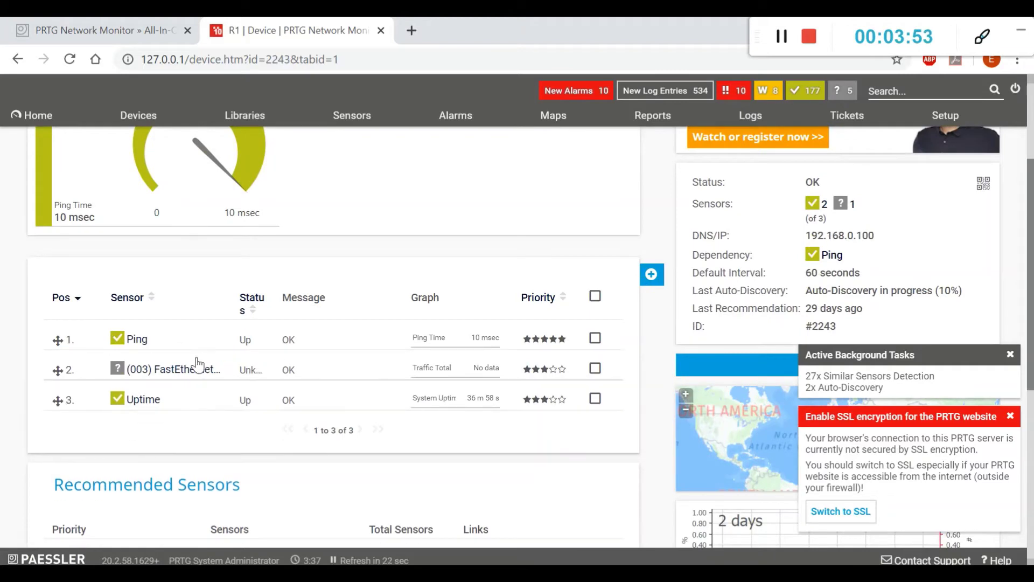
{"action": "scroll", "coordinate": [286, 360], "scroll_direction": "up", "scroll_amount": 2}
{"action": "scroll", "coordinate": [287, 360], "scroll_direction": "up", "scroll_amount": 2}
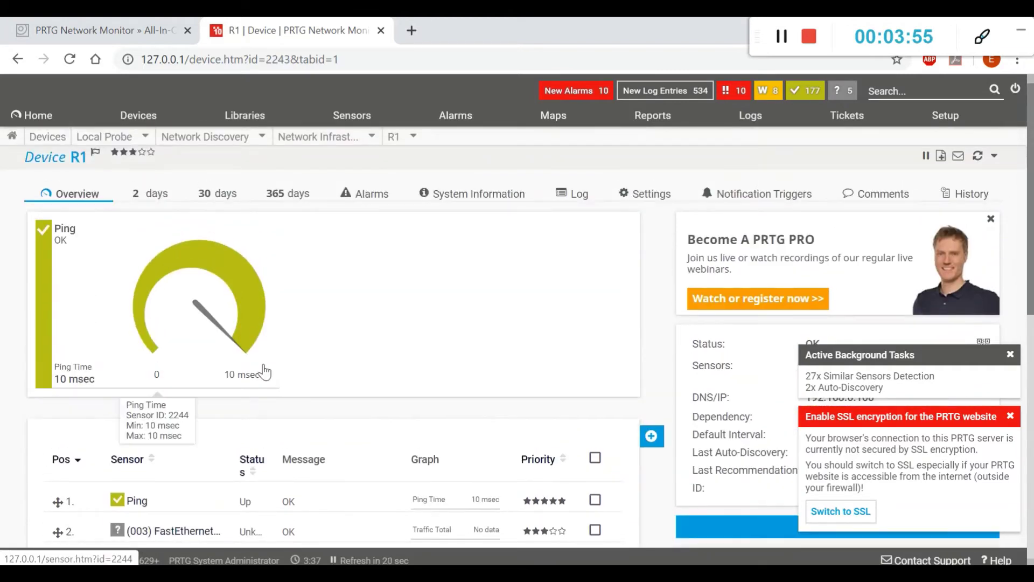
{"action": "scroll", "coordinate": [269, 468], "scroll_direction": "down", "scroll_amount": 2}
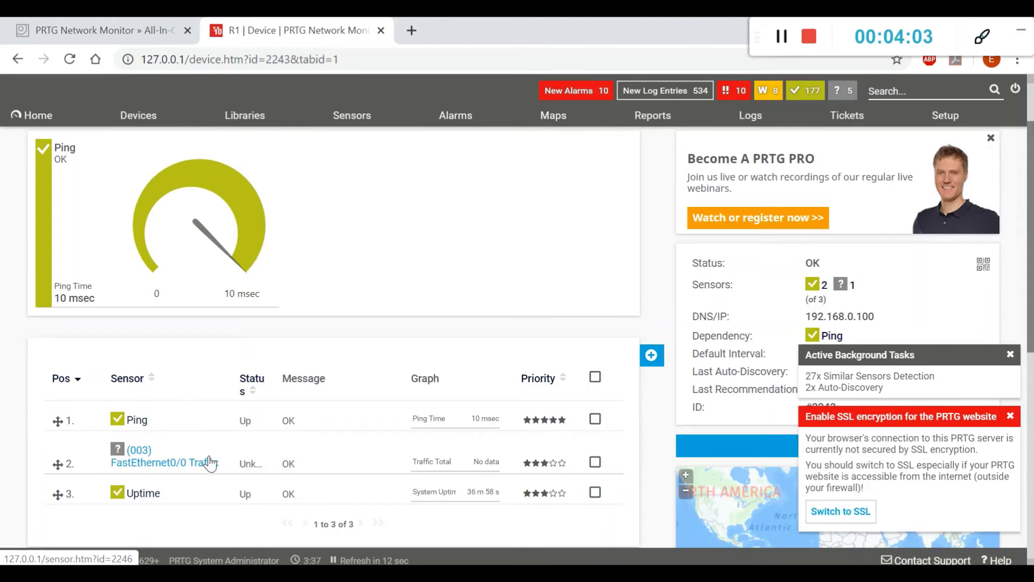
{"action": "mouse_move", "coordinate": [210, 465]}
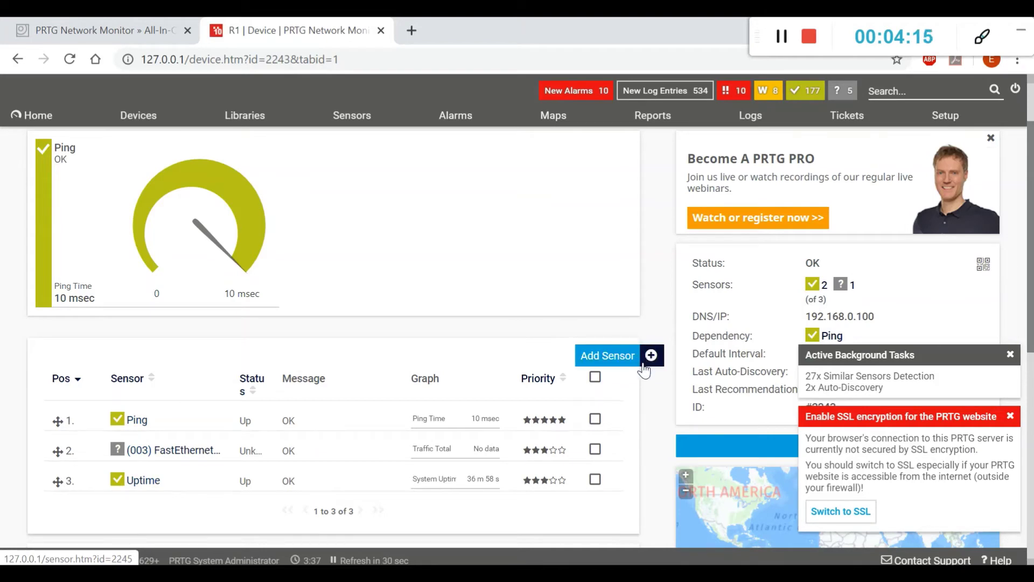
{"action": "scroll", "coordinate": [243, 434], "scroll_direction": "down", "scroll_amount": 2}
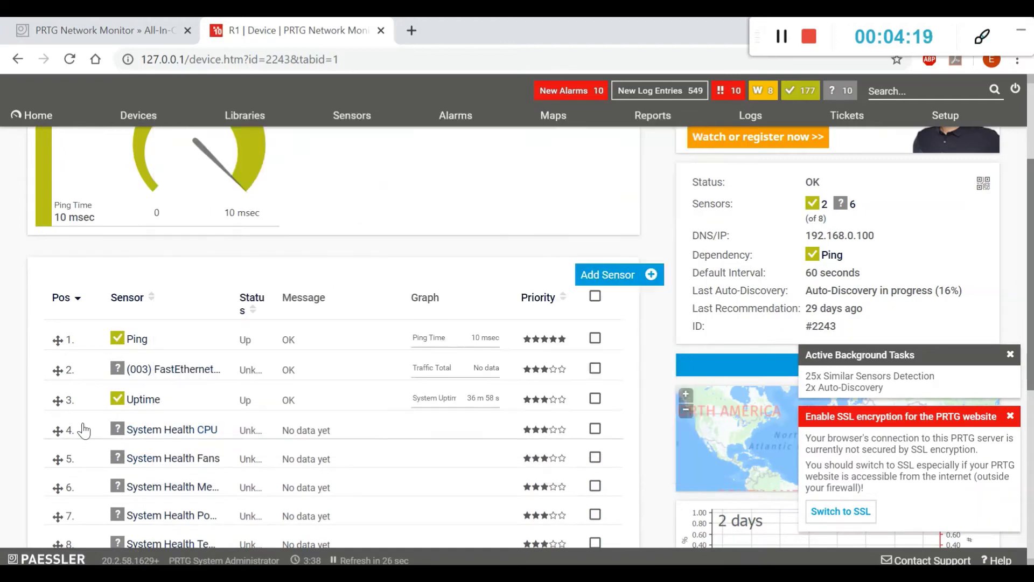
{"action": "scroll", "coordinate": [78, 439], "scroll_direction": "down", "scroll_amount": 3}
{"action": "scroll", "coordinate": [72, 447], "scroll_direction": "up", "scroll_amount": 2}
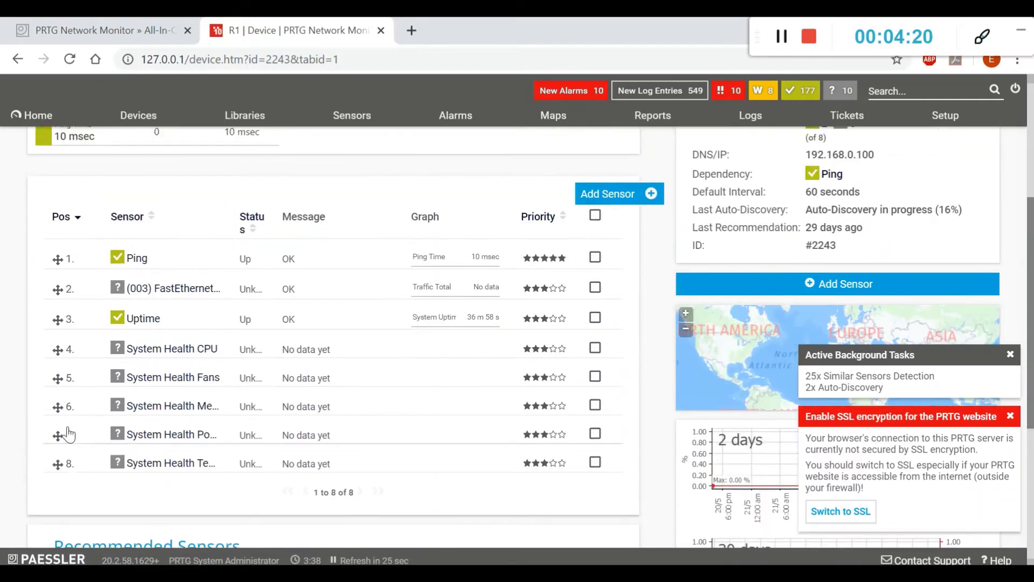
- Add a sensor to R1, choosing SNMP Traffic from the Most Used Sensor Types
{"action": "left_click", "coordinate": [610, 200]}
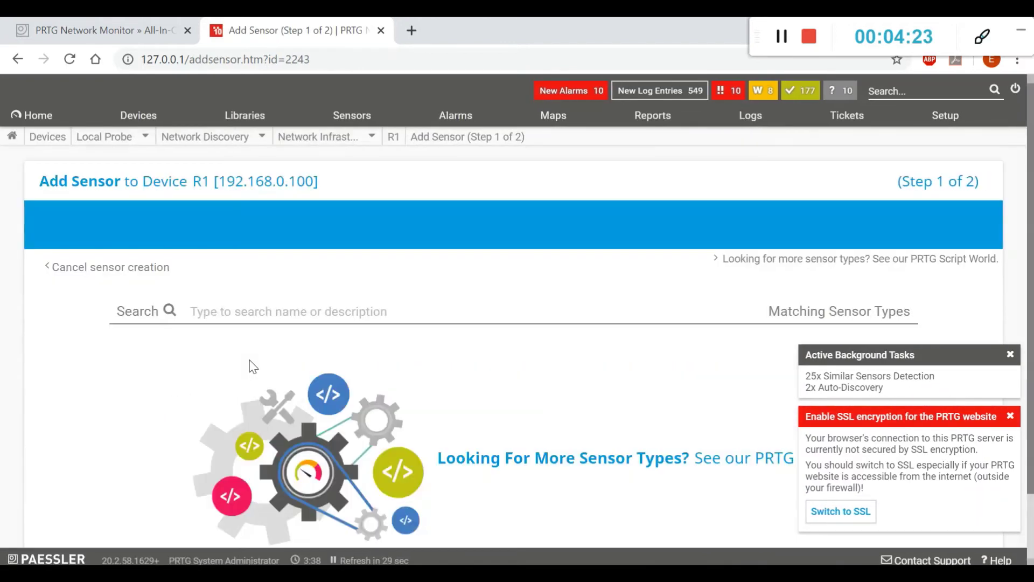
{"action": "scroll", "coordinate": [198, 400], "scroll_direction": "down", "scroll_amount": 2}
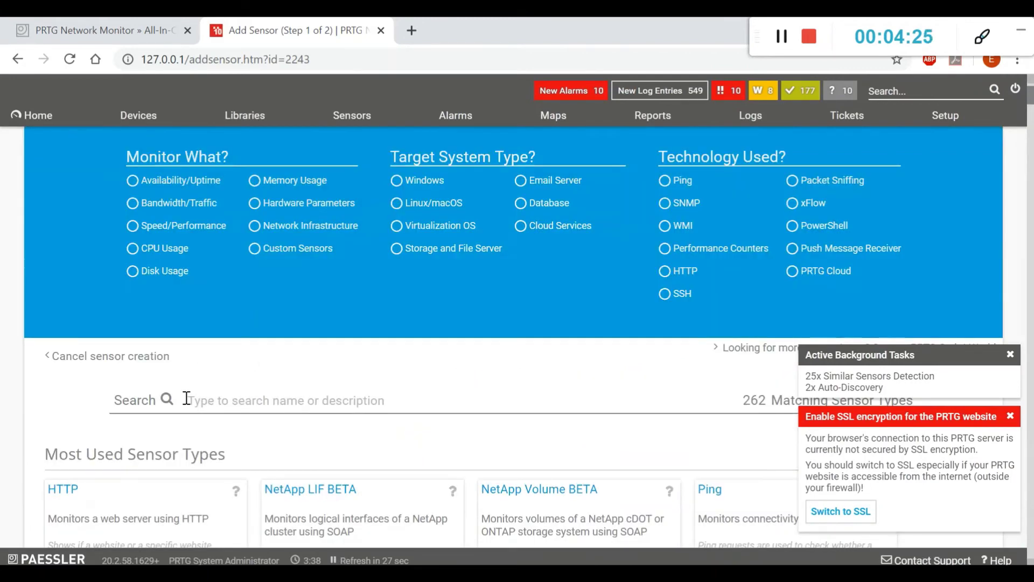
{"action": "scroll", "coordinate": [172, 429], "scroll_direction": "down", "scroll_amount": 5}
{"action": "scroll", "coordinate": [172, 430], "scroll_direction": "down", "scroll_amount": 1}
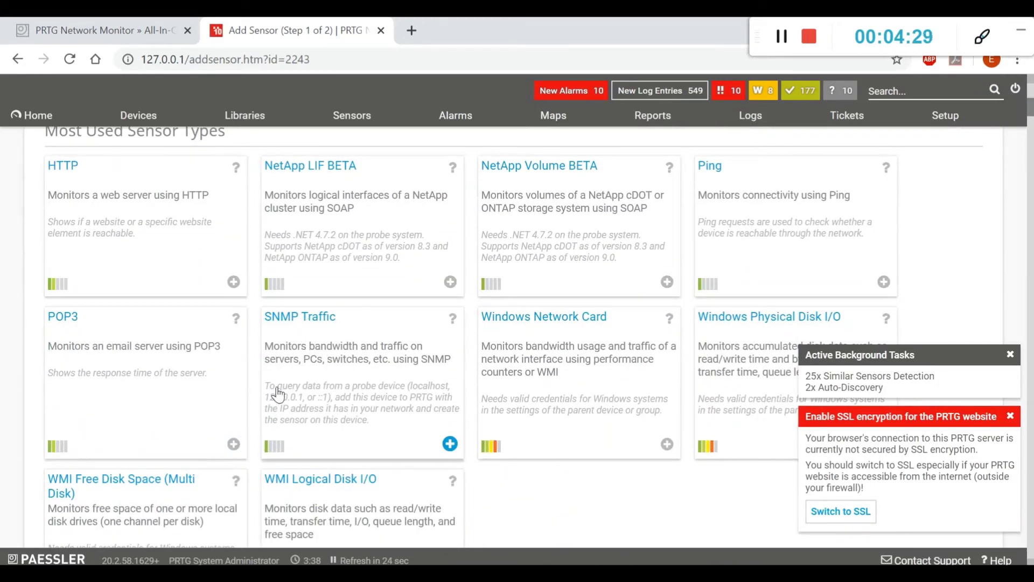
{"action": "left_click", "coordinate": [280, 414]}
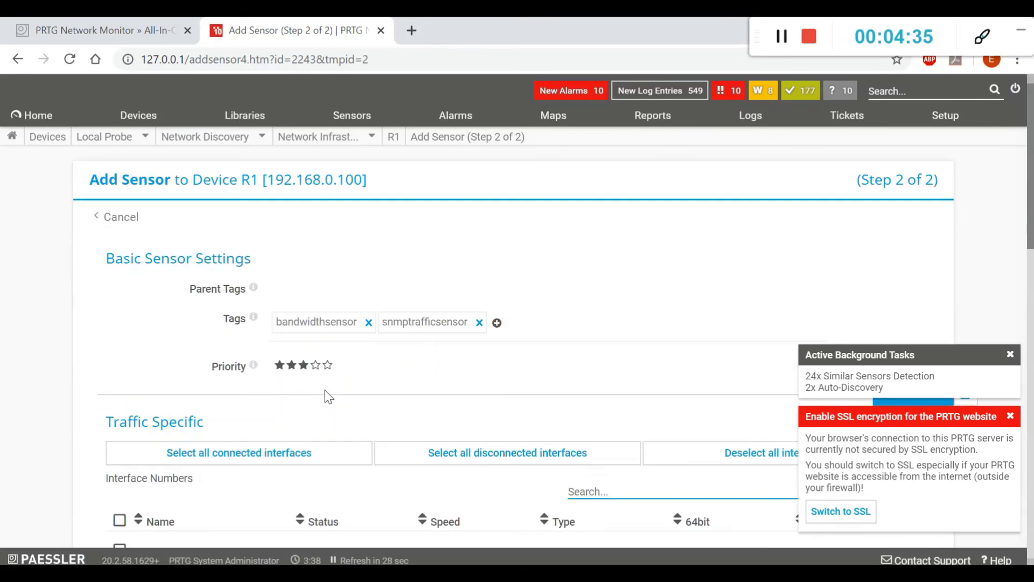
- Select FastEthernet0/0 and FastEthernet0/1 as the interfaces to monitor
{"action": "scroll", "coordinate": [260, 433], "scroll_direction": "down", "scroll_amount": 5}
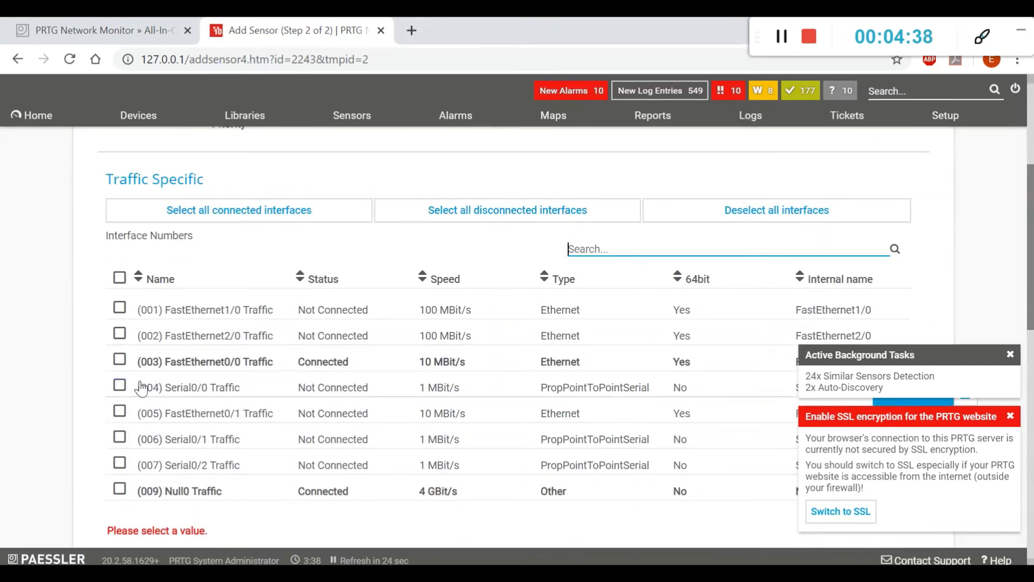
{"action": "scroll", "coordinate": [178, 345], "scroll_direction": "down", "scroll_amount": 1}
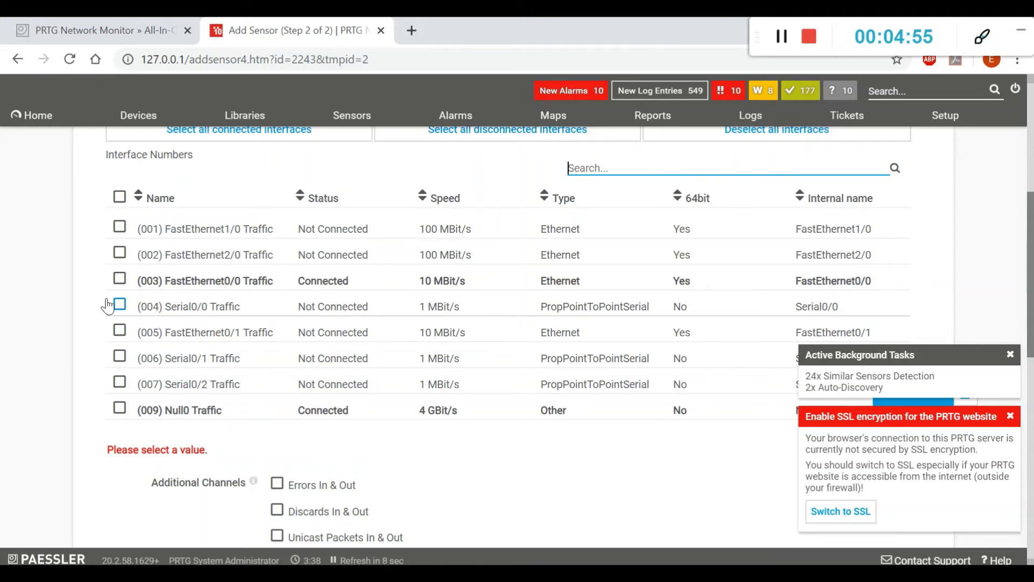
{"action": "left_click", "coordinate": [120, 279]}
{"action": "scroll", "coordinate": [95, 300], "scroll_direction": "up", "scroll_amount": 2}
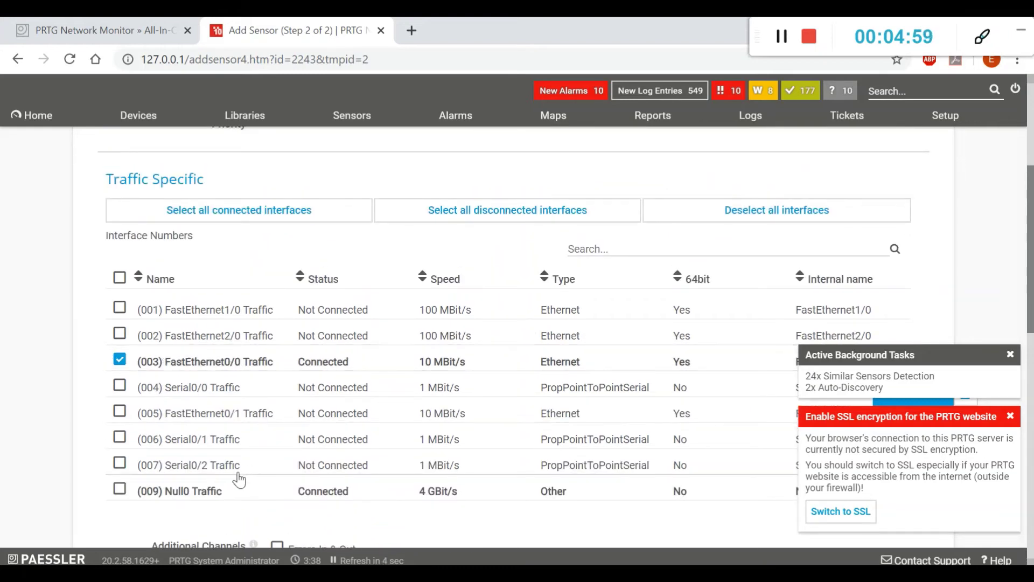
{"action": "left_click", "coordinate": [120, 410]}
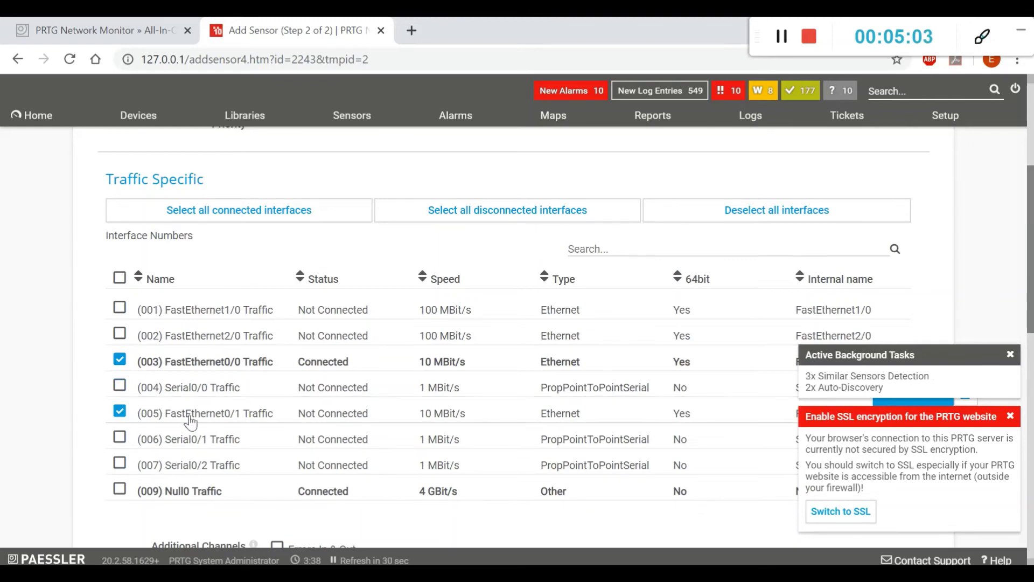
- Add the Errors, Discards and Unicast Packets In & Out channels
{"action": "scroll", "coordinate": [670, 414], "scroll_direction": "down", "scroll_amount": 3}
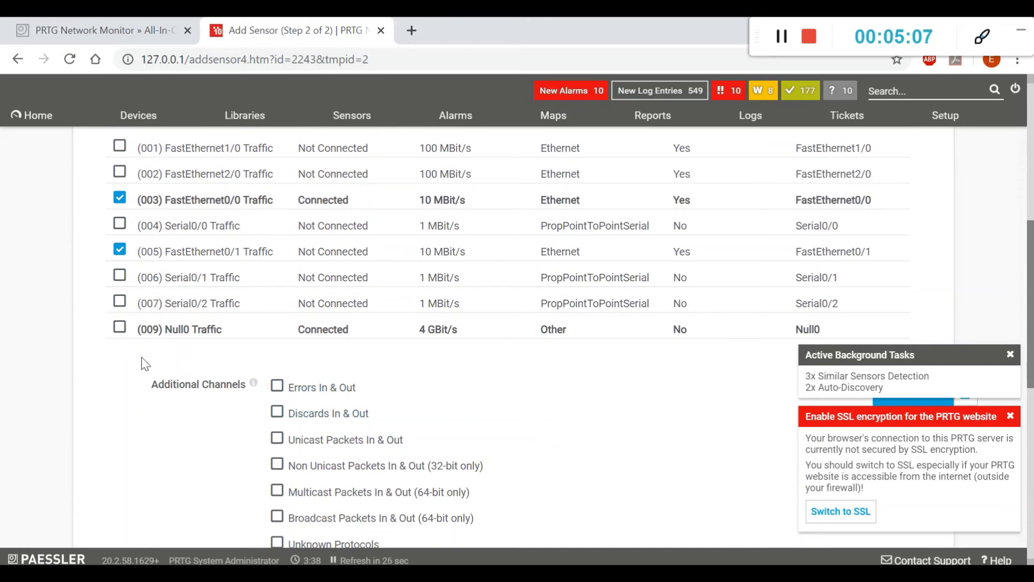
{"action": "scroll", "coordinate": [189, 356], "scroll_direction": "down", "scroll_amount": 2}
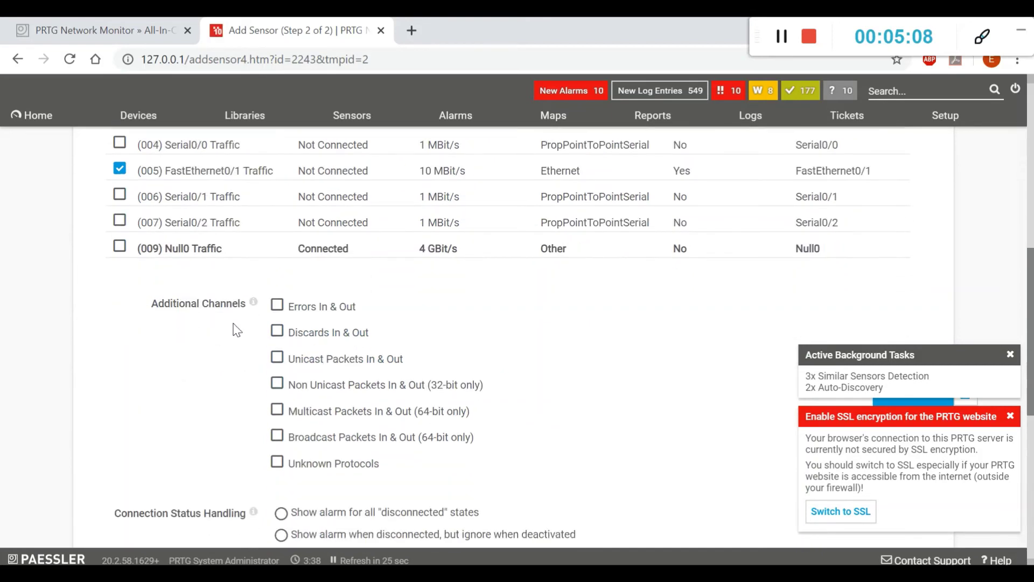
{"action": "left_click", "coordinate": [278, 306]}
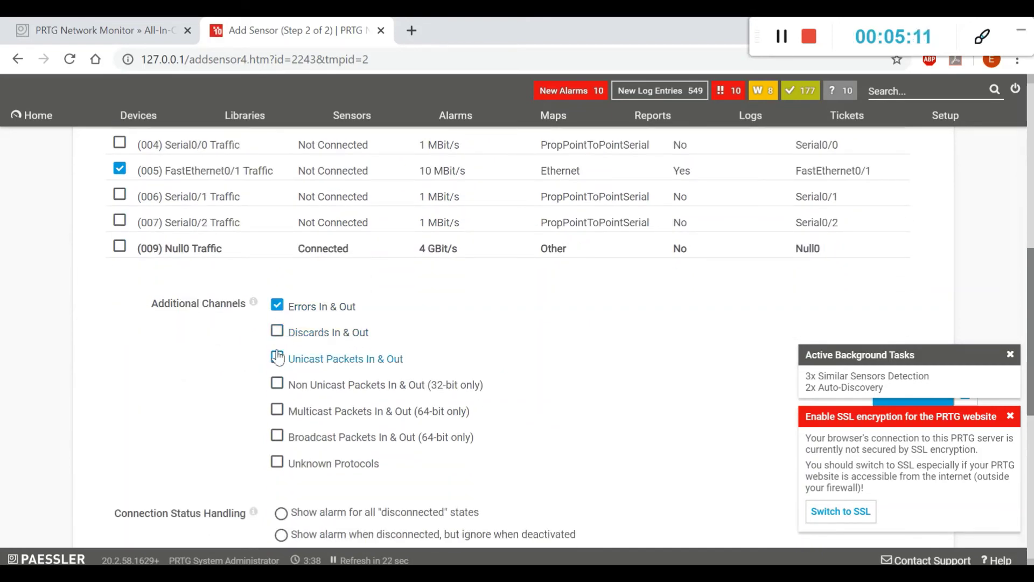
{"action": "left_click", "coordinate": [277, 333]}
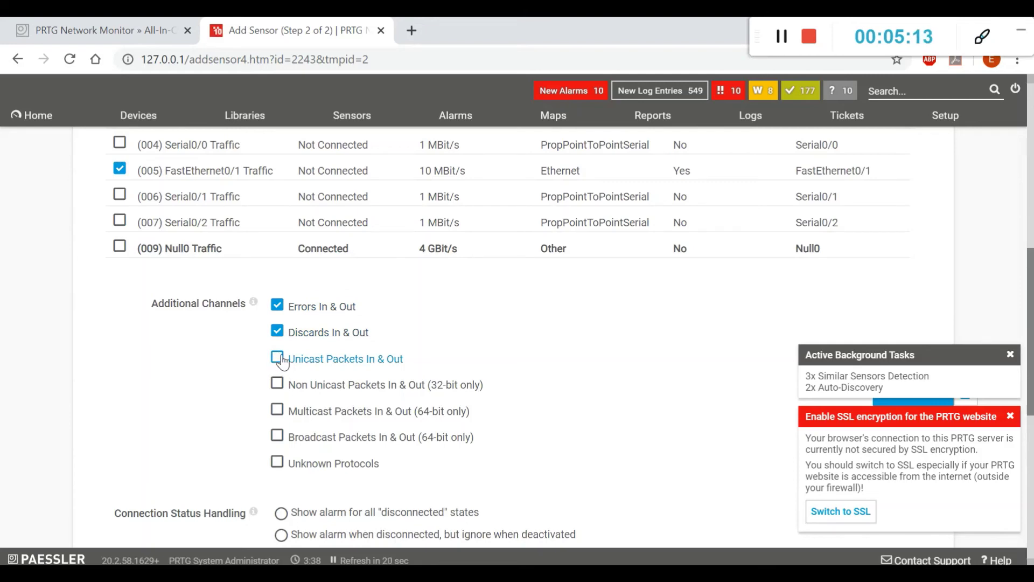
{"action": "left_click", "coordinate": [278, 359]}
- Dismiss the background tasks and SSL notices and create the traffic sensors
{"action": "scroll", "coordinate": [272, 401], "scroll_direction": "down", "scroll_amount": 2}
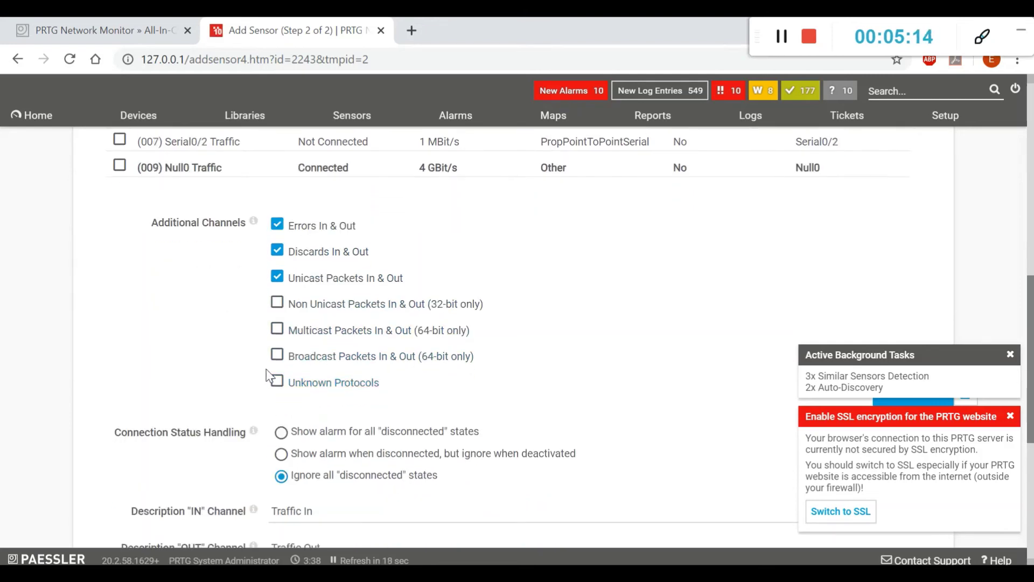
{"action": "scroll", "coordinate": [242, 404], "scroll_direction": "down", "scroll_amount": 3}
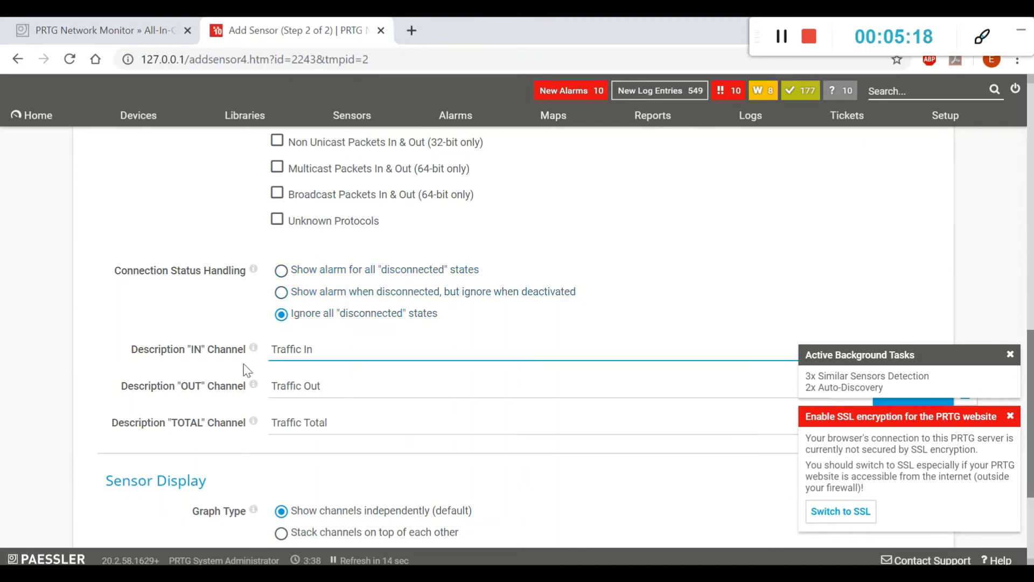
{"action": "scroll", "coordinate": [243, 366], "scroll_direction": "down", "scroll_amount": 3}
{"action": "scroll", "coordinate": [239, 369], "scroll_direction": "down", "scroll_amount": 1}
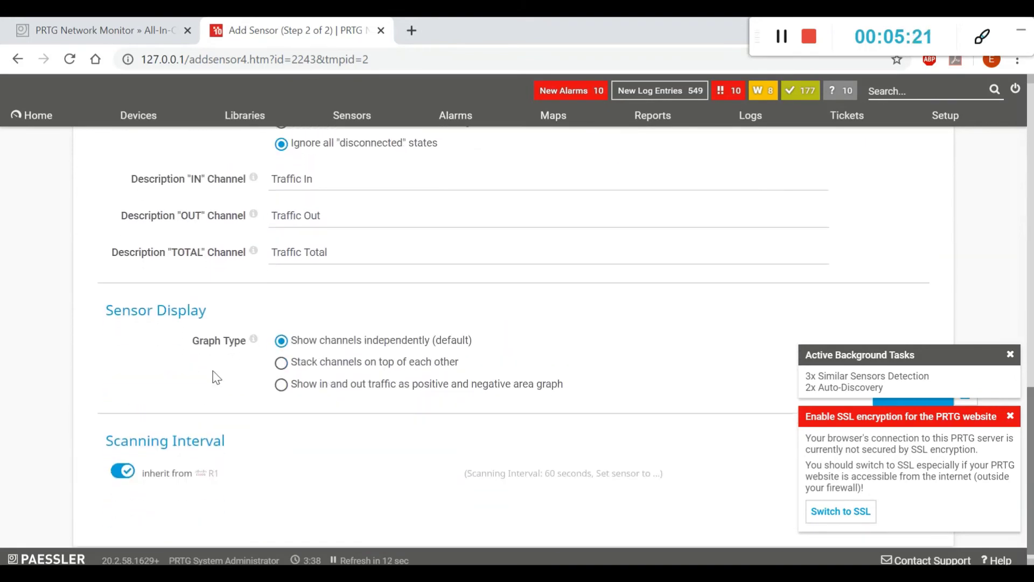
{"action": "mouse_move", "coordinate": [142, 478]}
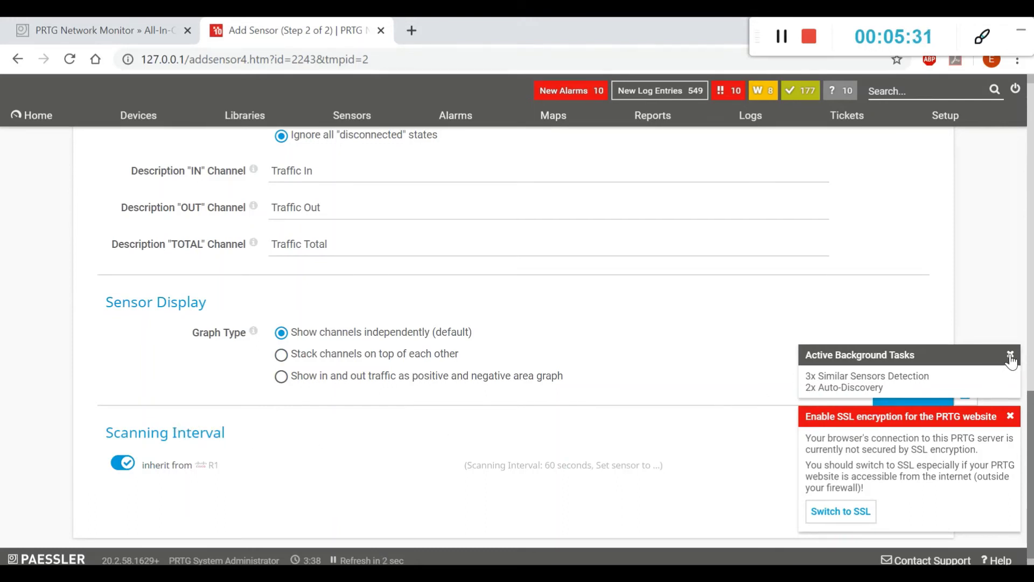
{"action": "left_click", "coordinate": [1011, 355]}
{"action": "left_click", "coordinate": [1010, 416]}
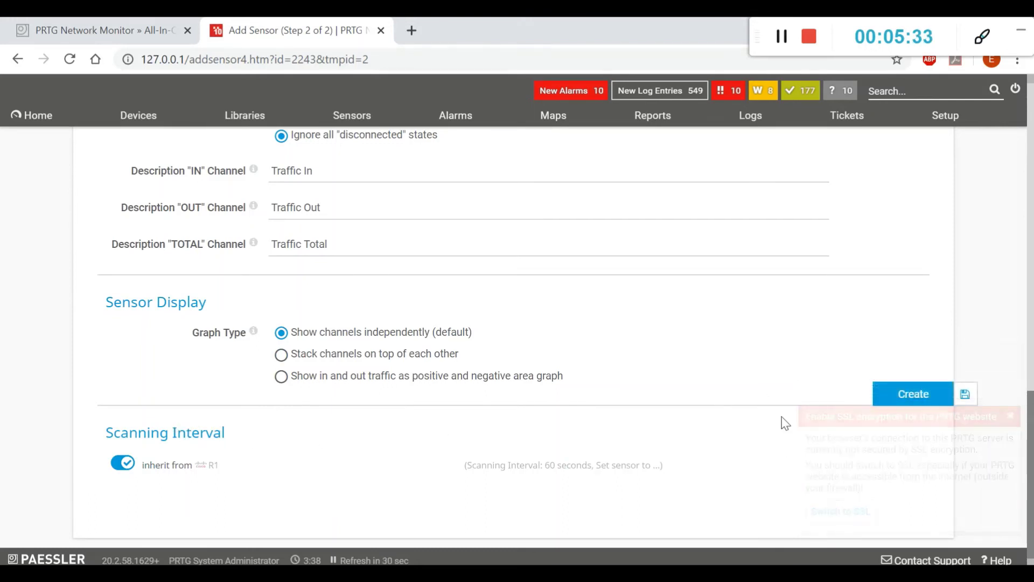
{"action": "left_click", "coordinate": [911, 395]}
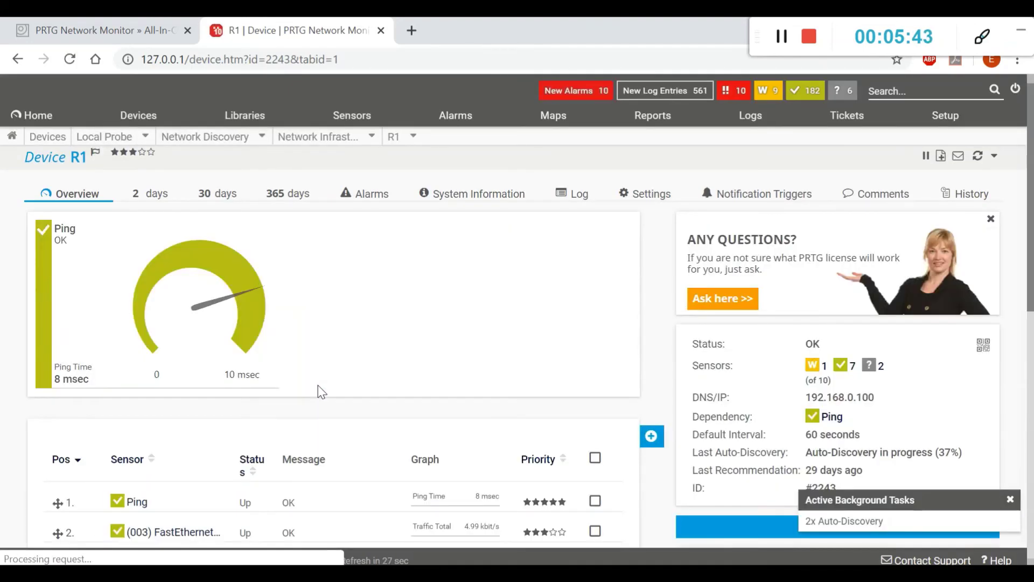
- Scroll R1's sensor table to find the FastEthernet0/0 Traffic sensor reporting 4.99 kbit/s
{"action": "scroll", "coordinate": [318, 386], "scroll_direction": "down", "scroll_amount": 3}
{"action": "scroll", "coordinate": [292, 408], "scroll_direction": "down", "scroll_amount": 3}
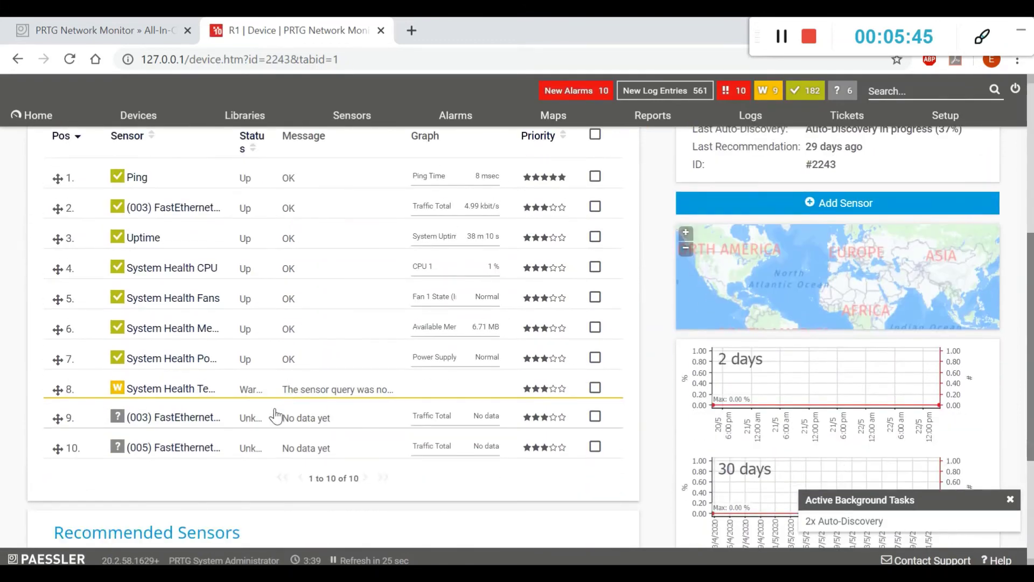
{"action": "scroll", "coordinate": [210, 436], "scroll_direction": "up", "scroll_amount": 2}
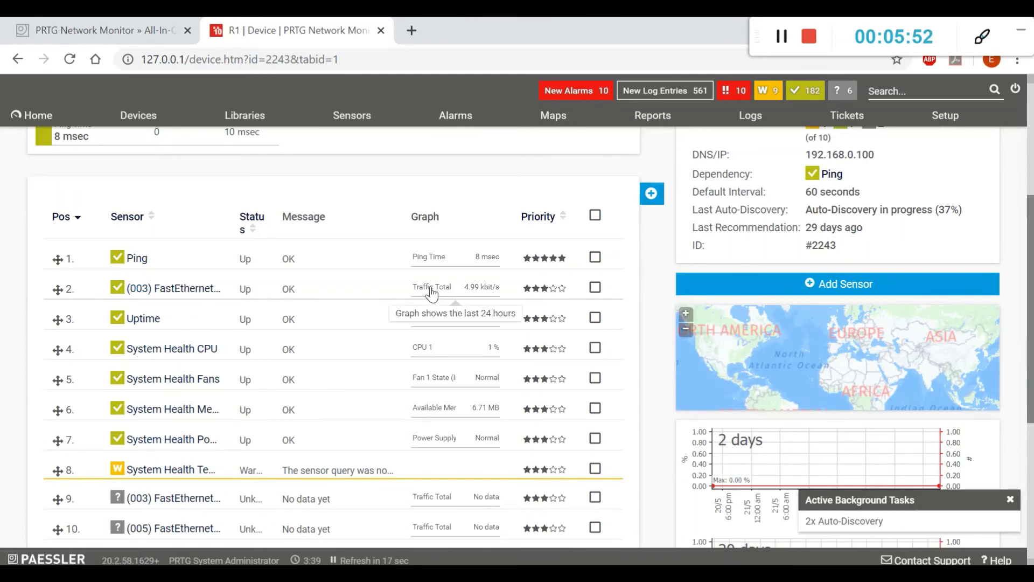
- Open the (003) FastEthernet0/0 Traffic sensor and browse its Traffic In/Out gauges and graphs
{"action": "mouse_move", "coordinate": [153, 294]}
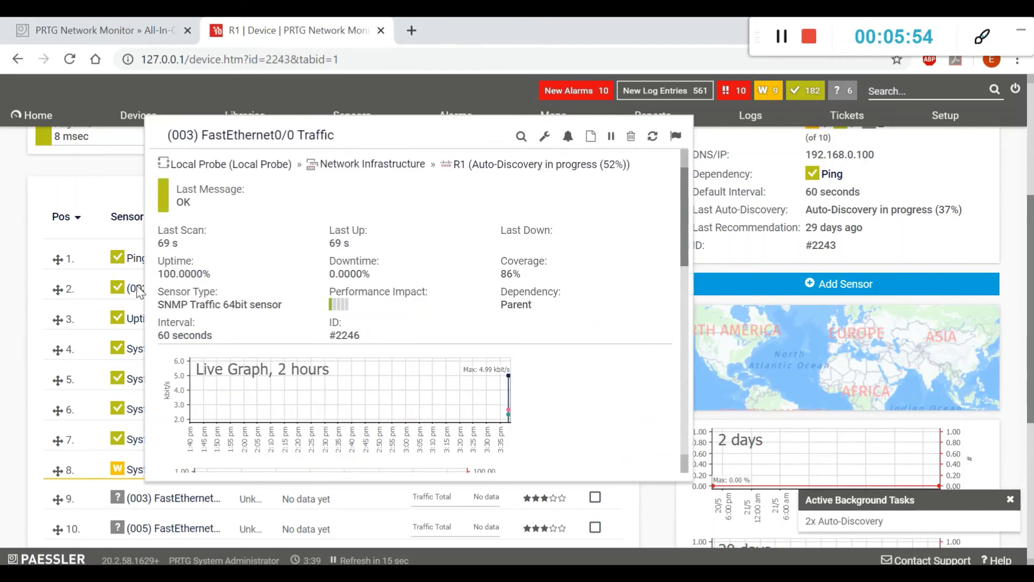
{"action": "left_click", "coordinate": [143, 294]}
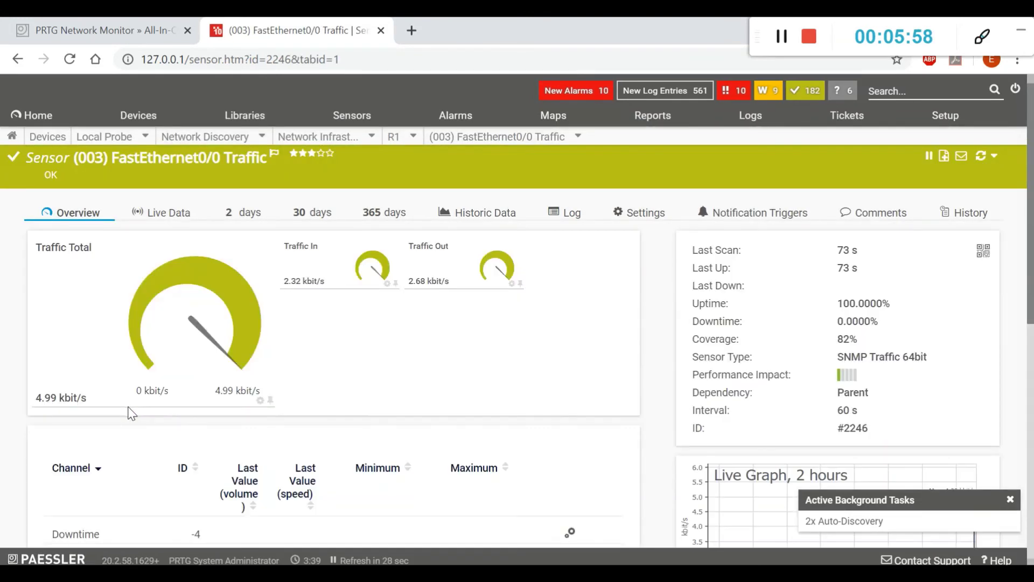
{"action": "scroll", "coordinate": [121, 427], "scroll_direction": "down", "scroll_amount": 1}
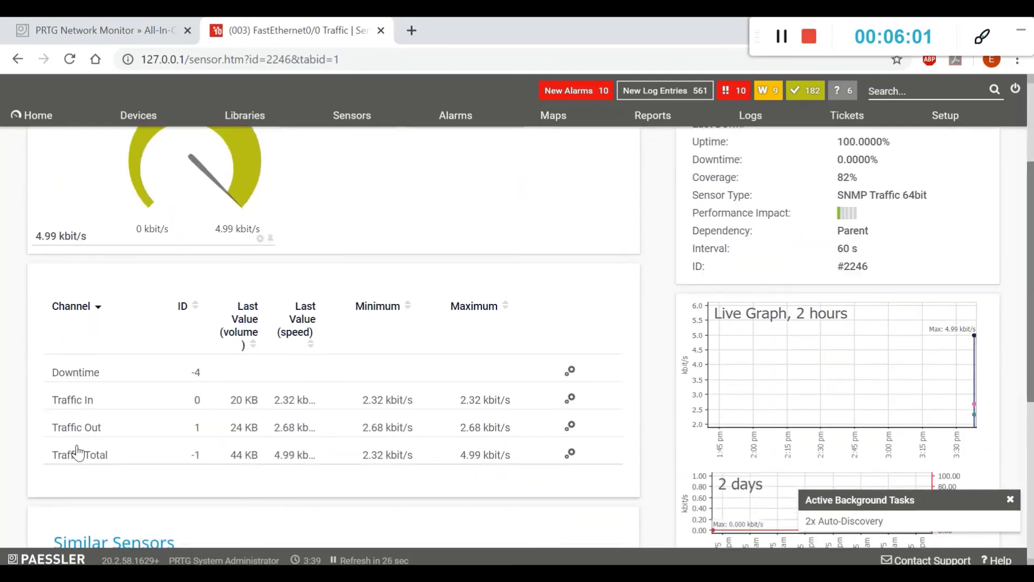
{"action": "scroll", "coordinate": [70, 451], "scroll_direction": "down", "scroll_amount": 2}
{"action": "scroll", "coordinate": [788, 280], "scroll_direction": "up", "scroll_amount": 1}
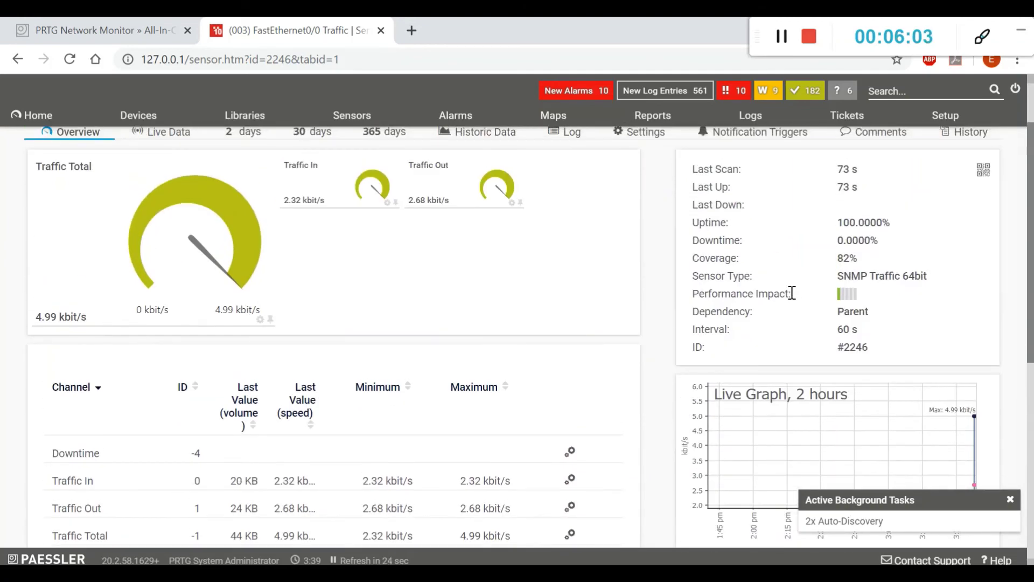
{"action": "scroll", "coordinate": [760, 305], "scroll_direction": "down", "scroll_amount": 2}
{"action": "scroll", "coordinate": [598, 325], "scroll_direction": "down", "scroll_amount": 1}
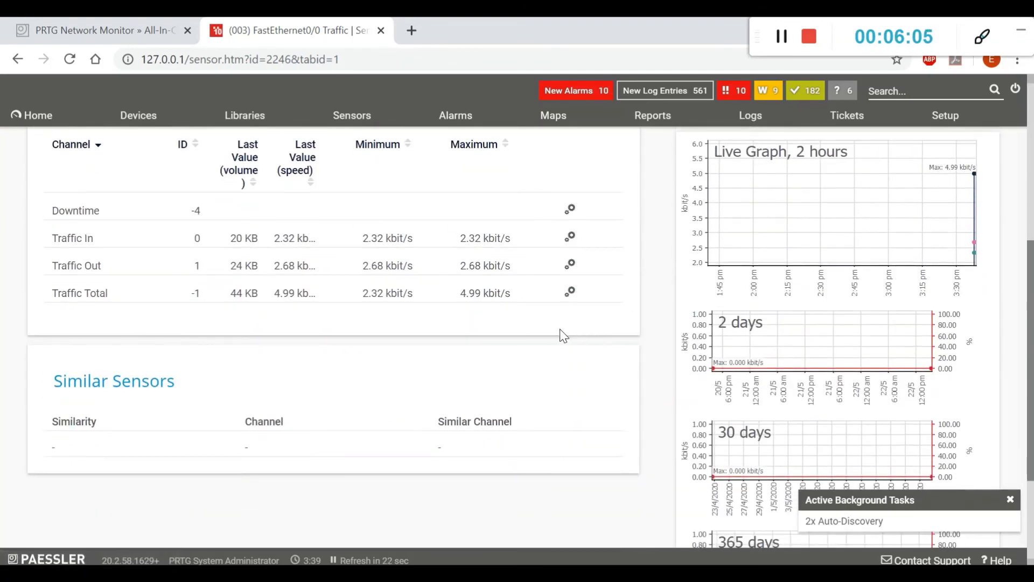
{"action": "scroll", "coordinate": [294, 399], "scroll_direction": "down", "scroll_amount": 2}
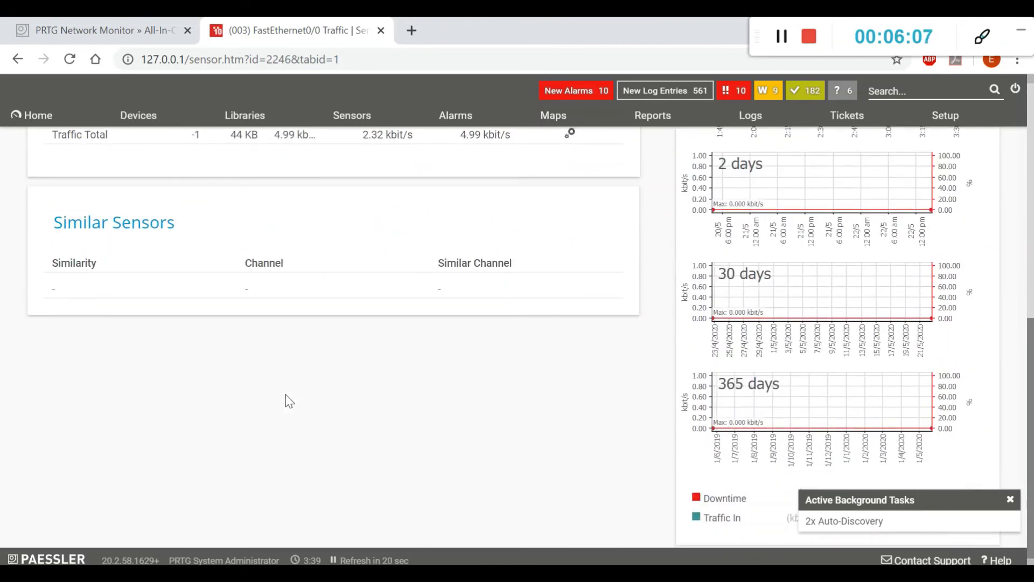
{"action": "scroll", "coordinate": [370, 388], "scroll_direction": "up", "scroll_amount": 3}
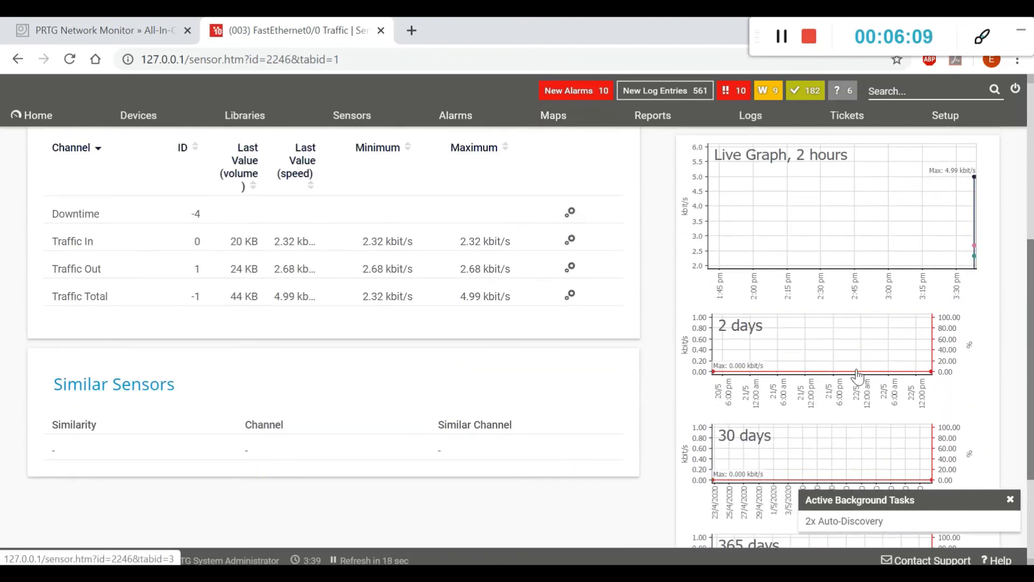
{"action": "scroll", "coordinate": [682, 364], "scroll_direction": "down", "scroll_amount": 1}
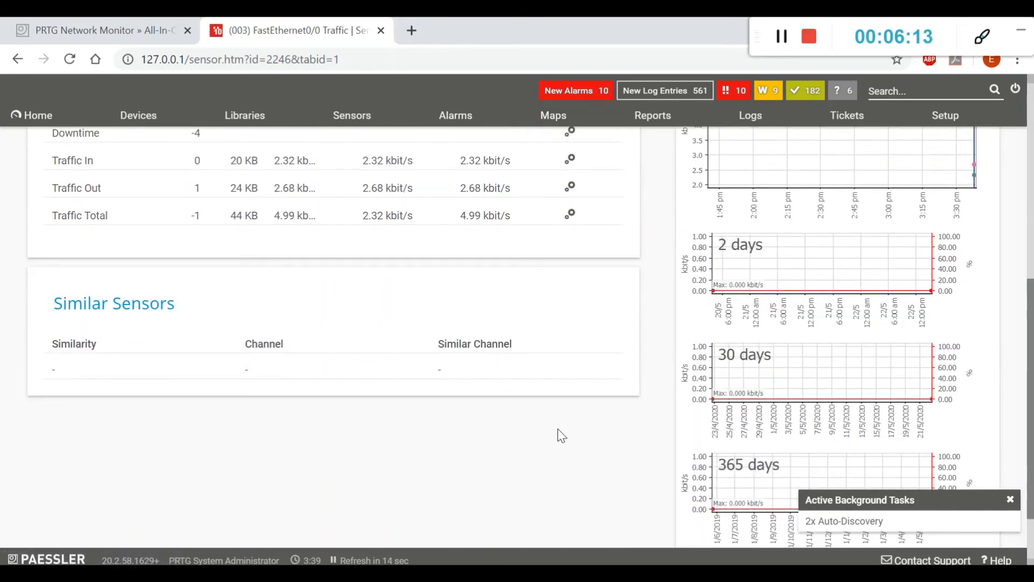
{"action": "scroll", "coordinate": [557, 431], "scroll_direction": "up", "scroll_amount": 6}
{"action": "scroll", "coordinate": [467, 405], "scroll_direction": "up", "scroll_amount": 2}
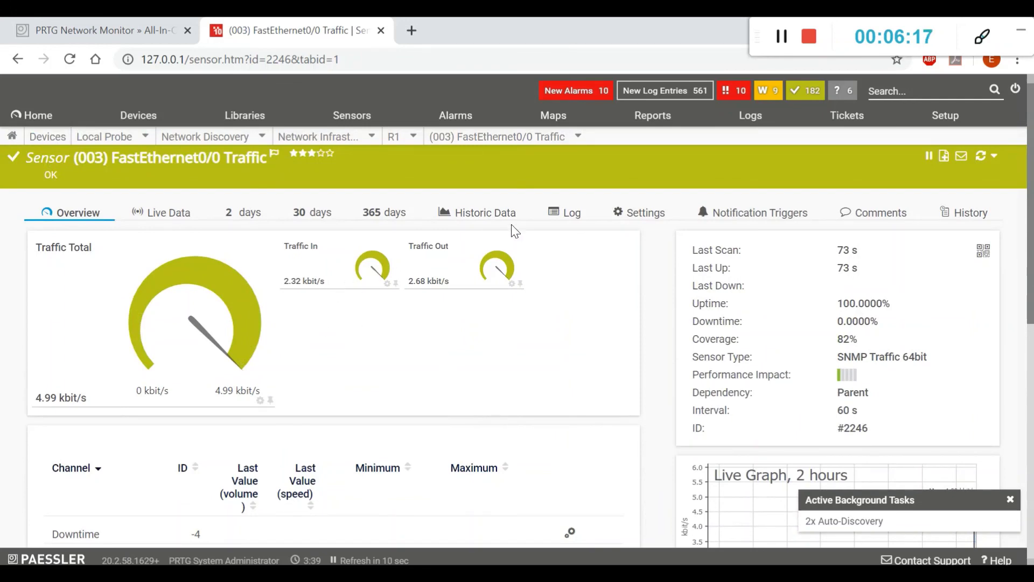
- Check FastEthernet0/0's Live Data, Historic Data, Log and Settings, then go back to Devices
{"action": "left_click", "coordinate": [186, 226]}
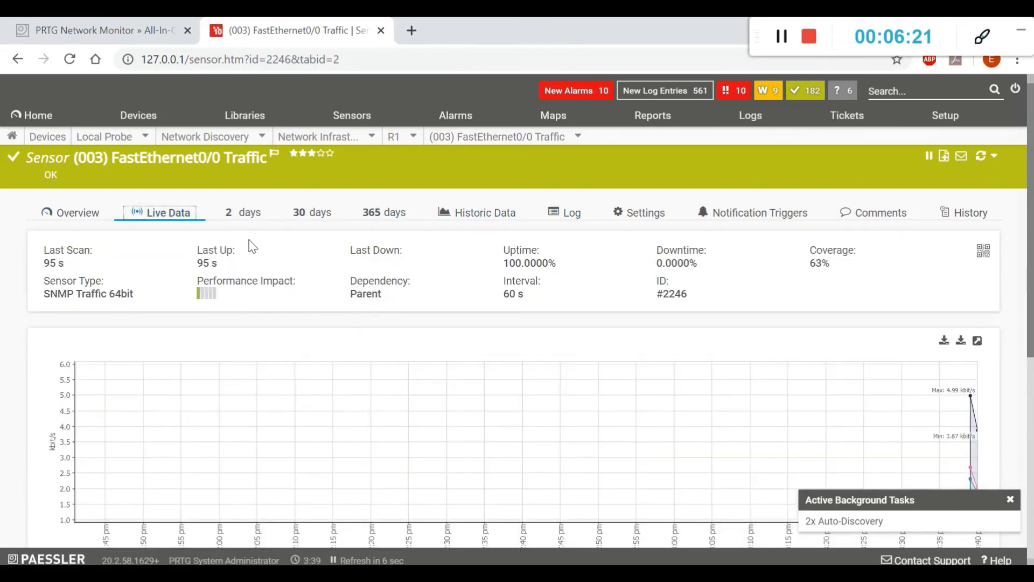
{"action": "left_click", "coordinate": [474, 218]}
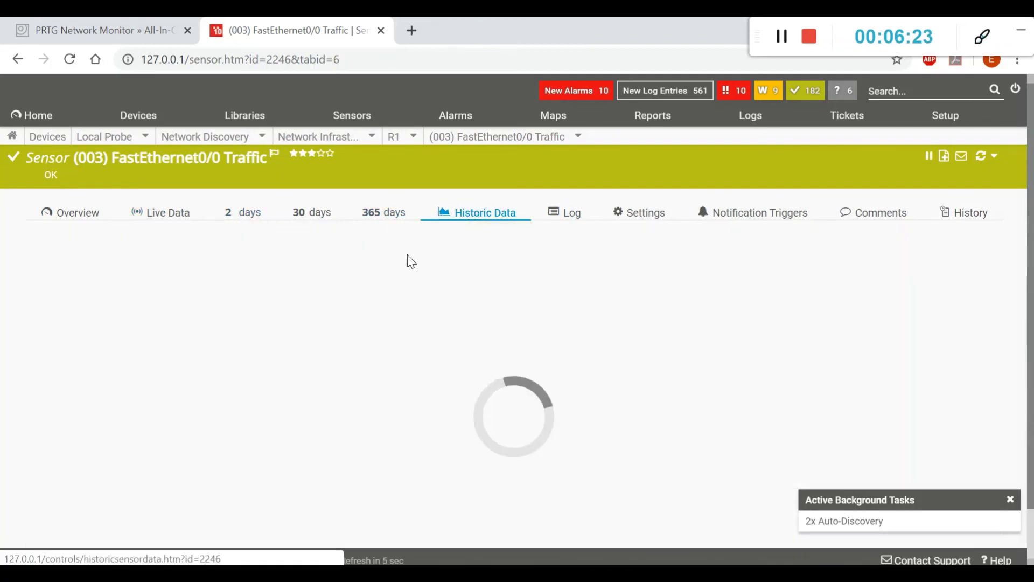
{"action": "left_click", "coordinate": [553, 223]}
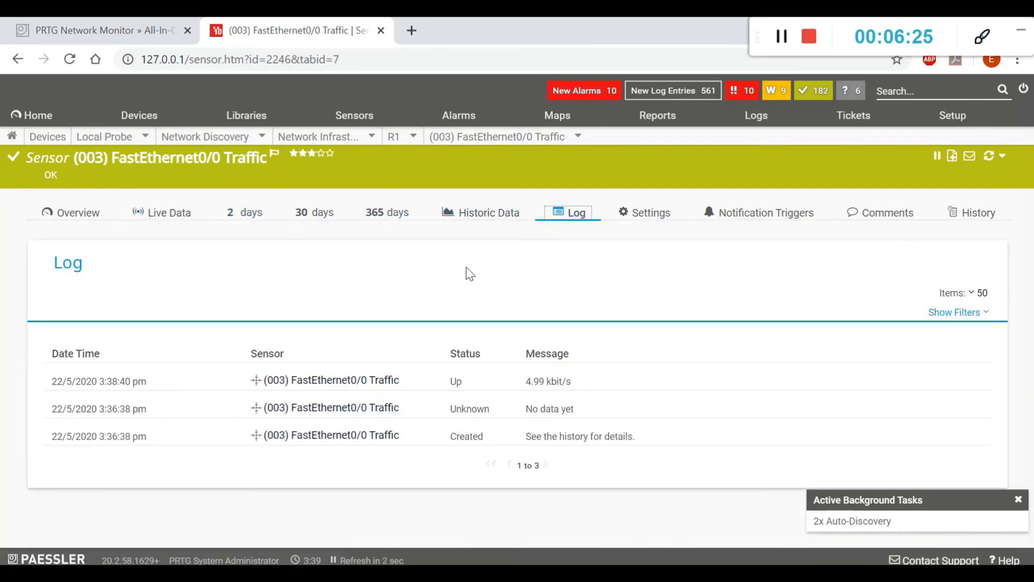
{"action": "left_click", "coordinate": [668, 222]}
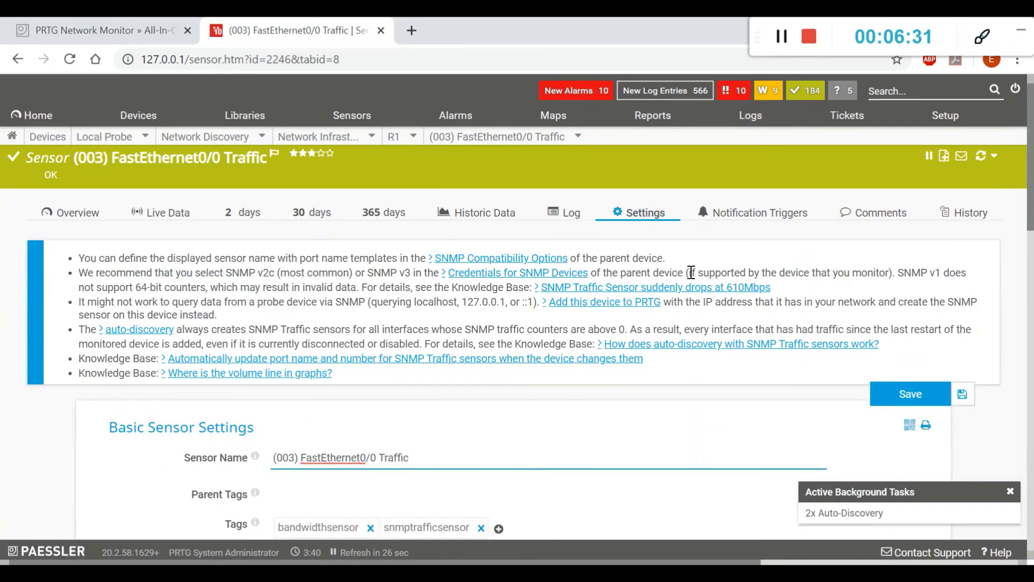
{"action": "scroll", "coordinate": [758, 215], "scroll_direction": "down", "scroll_amount": 3}
{"action": "scroll", "coordinate": [755, 215], "scroll_direction": "up", "scroll_amount": 3}
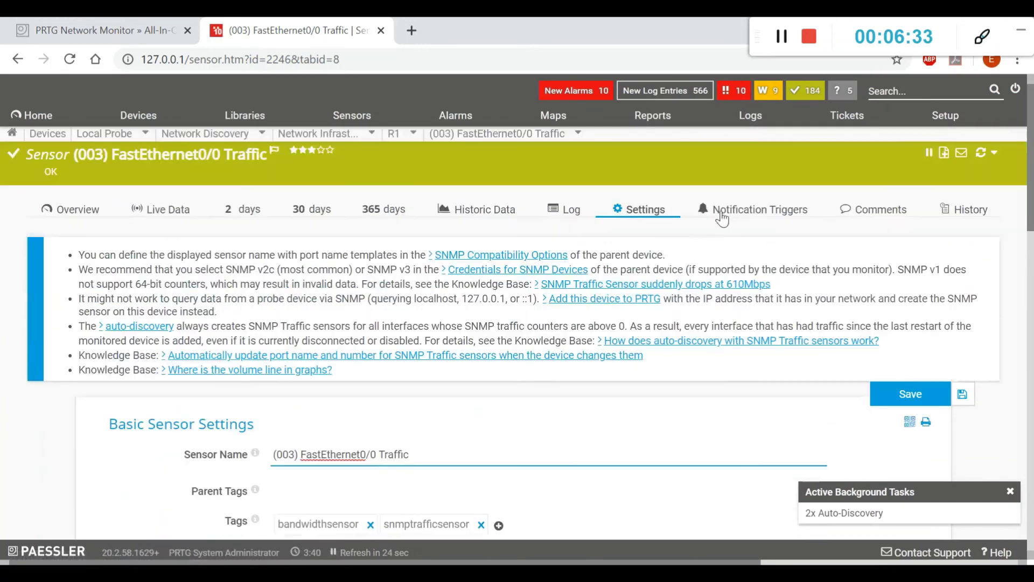
{"action": "left_click", "coordinate": [140, 113]}
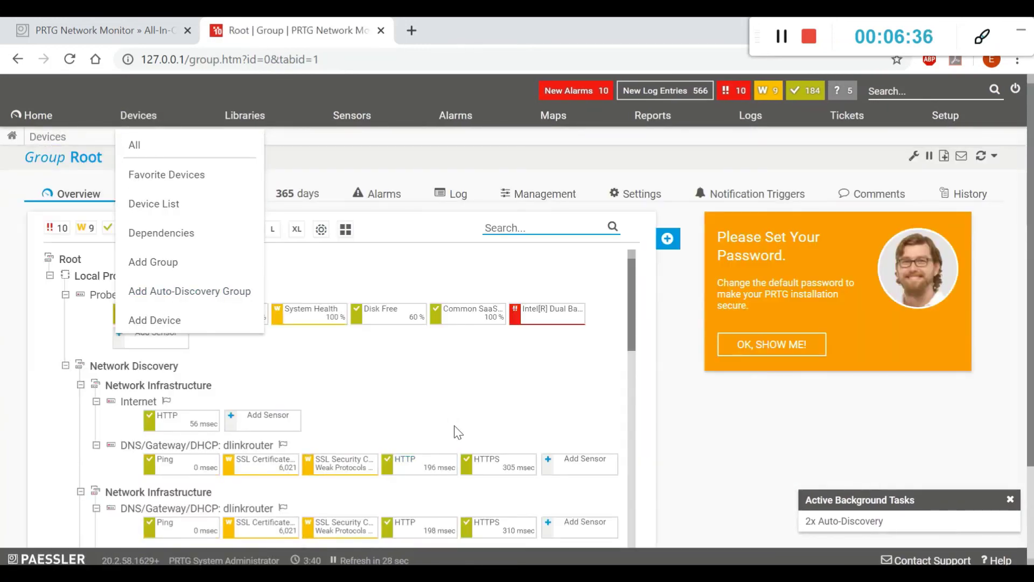
- Scroll the Root device tree down to router R1's FastEthernet traffic sensor tiles
{"action": "scroll", "coordinate": [434, 432], "scroll_direction": "down", "scroll_amount": 3}
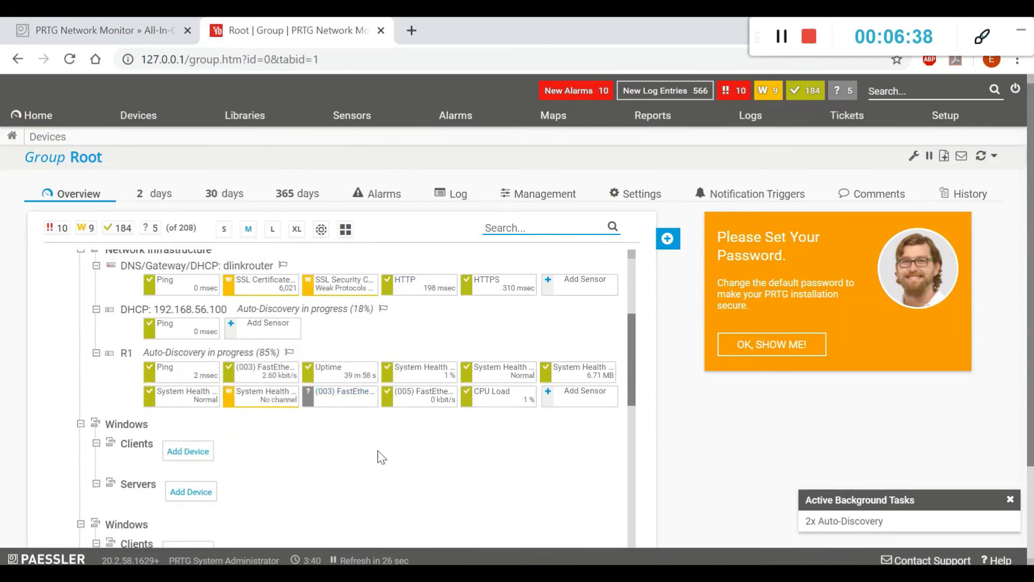